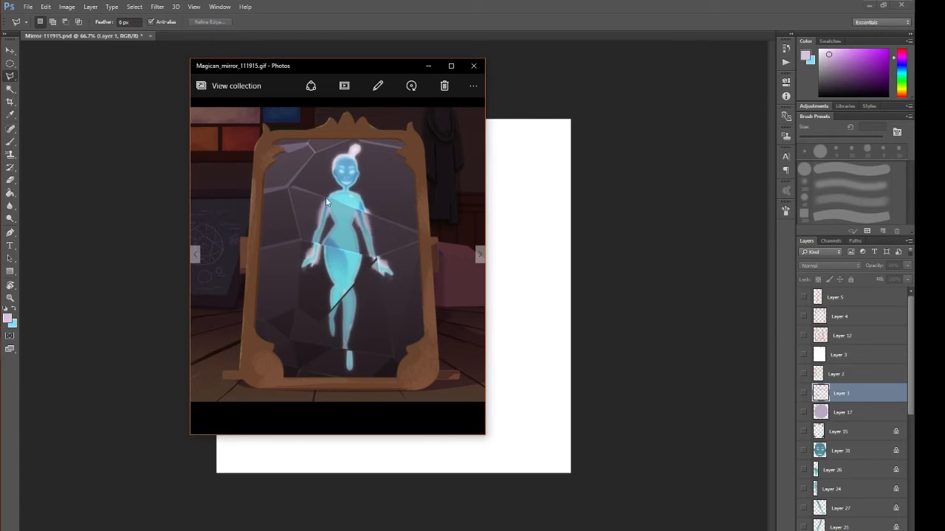
Step: Put away the reference image preview and show the sketch layers Layer 1, 2, 12, 4, 5 and the white Layer 3
left_click_drag(352, 65, 218, 60)
left_click(289, 59)
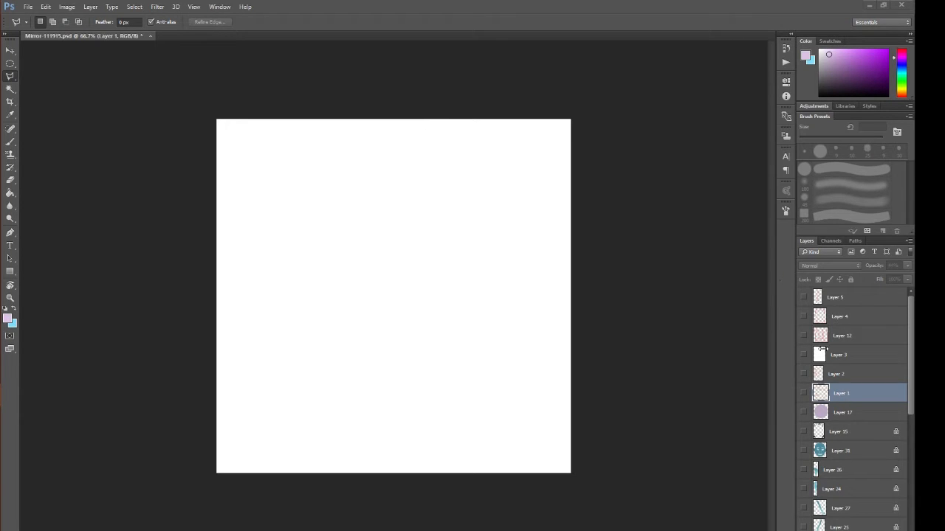
left_click(804, 394)
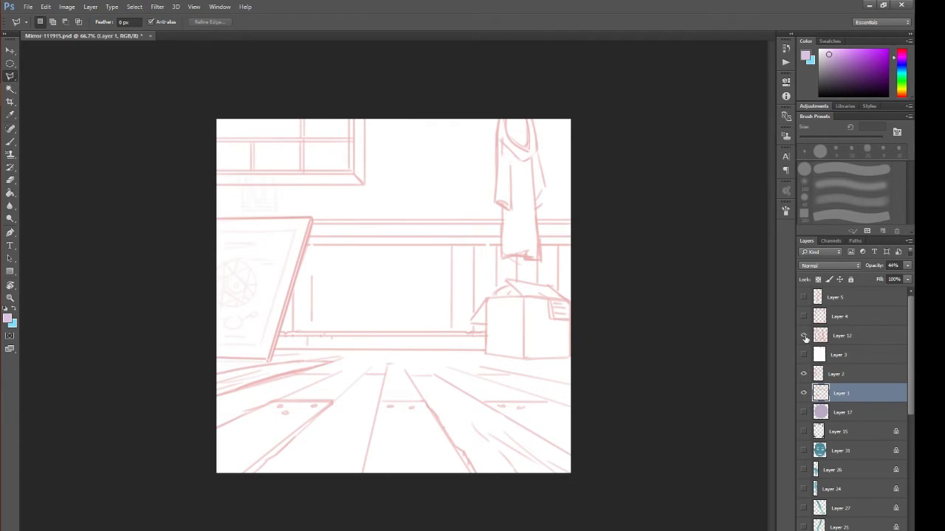
left_click(804, 317)
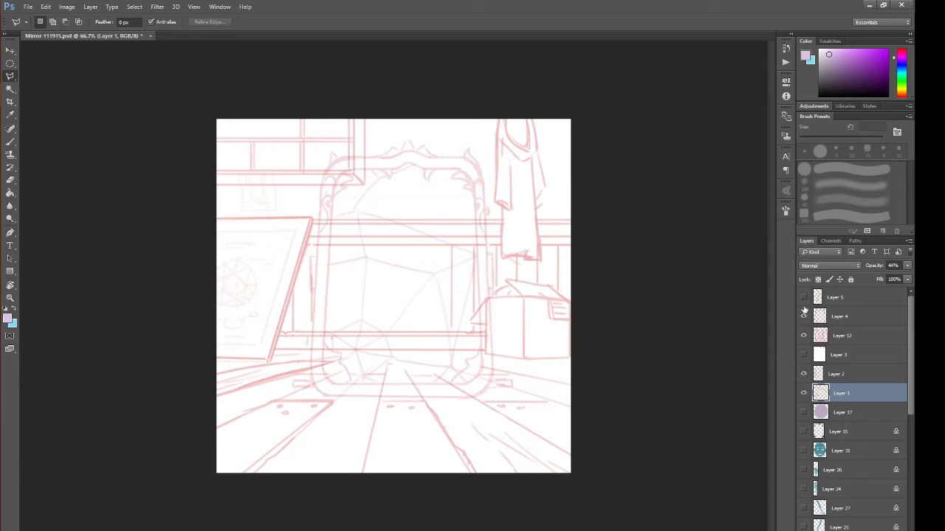
left_click(804, 298)
left_click(804, 354)
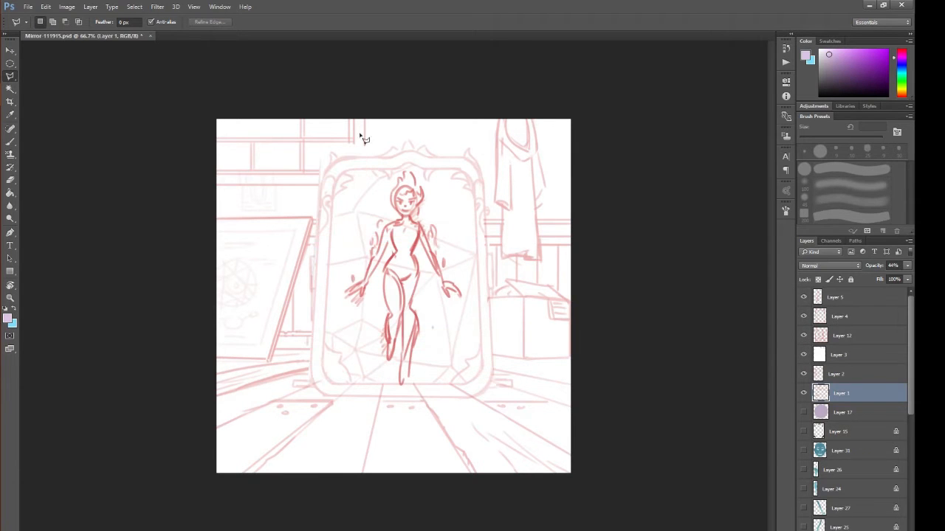
Step: Show the brown base layer and the room background on Layer 11, and hide all the sketch layers above Layer 17
left_click(10, 50)
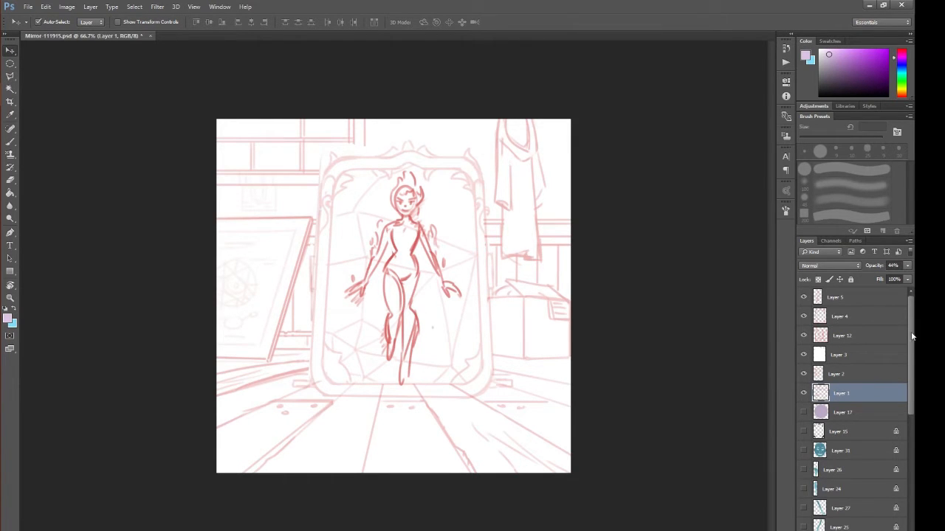
left_click_drag(911, 332, 912, 522)
left_click(804, 529)
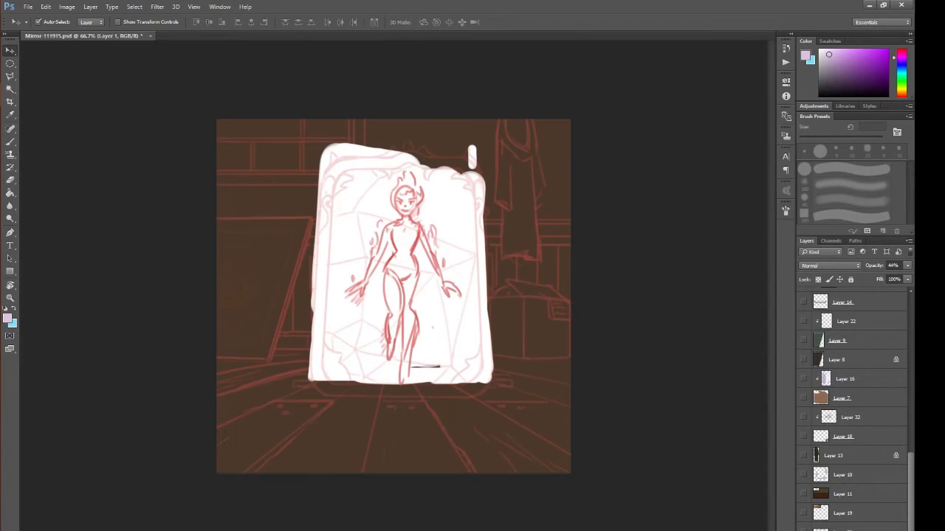
left_click(804, 493)
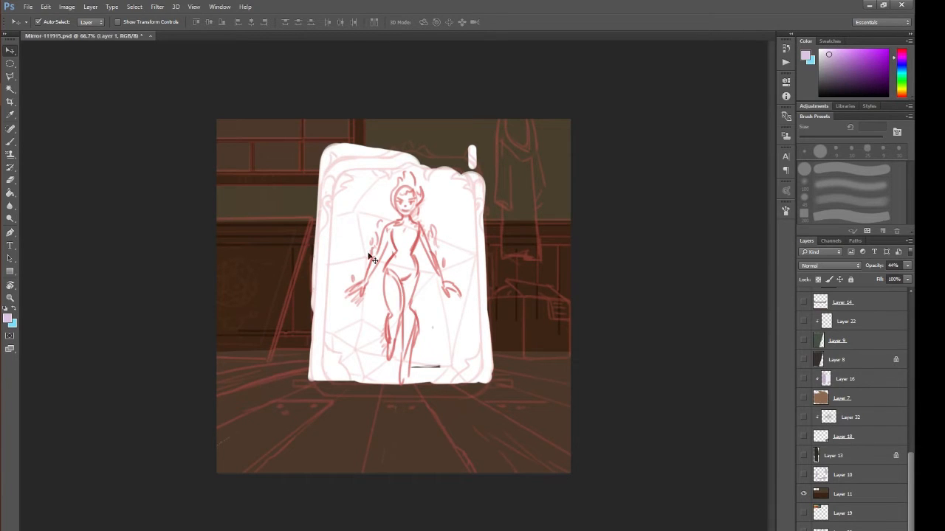
left_click_drag(910, 468, 910, 307)
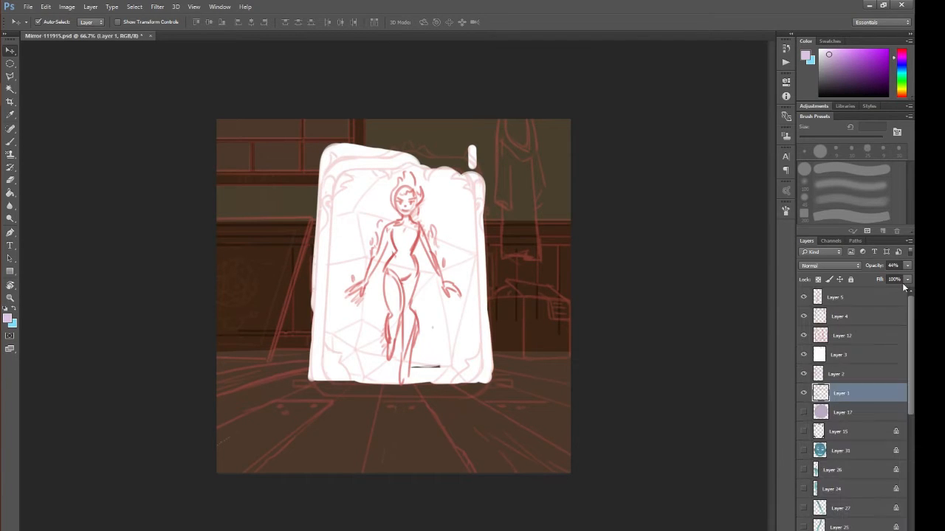
left_click(804, 393)
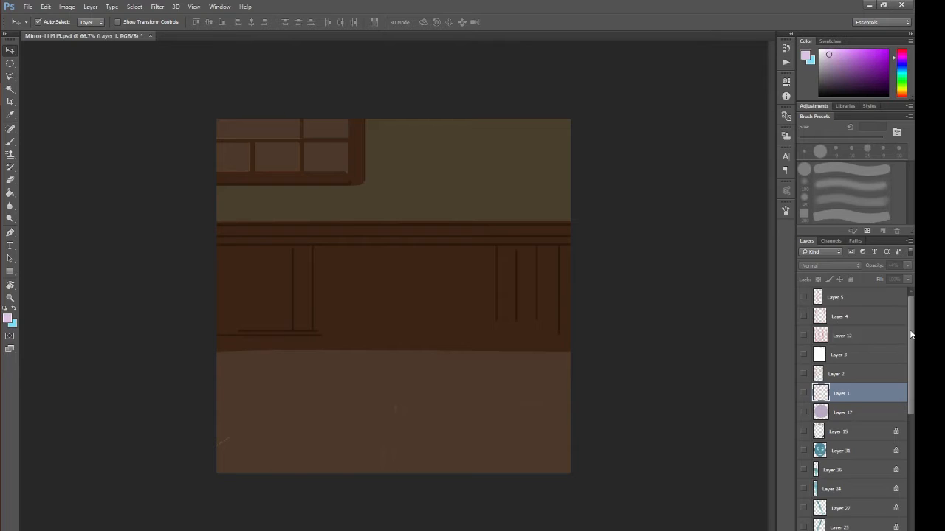
Step: Show the coat on Layer 13, the box on Layer 7, the board on Layers 8 and 9, and both mirror Vector Smart Objects
left_click_drag(910, 335, 908, 526)
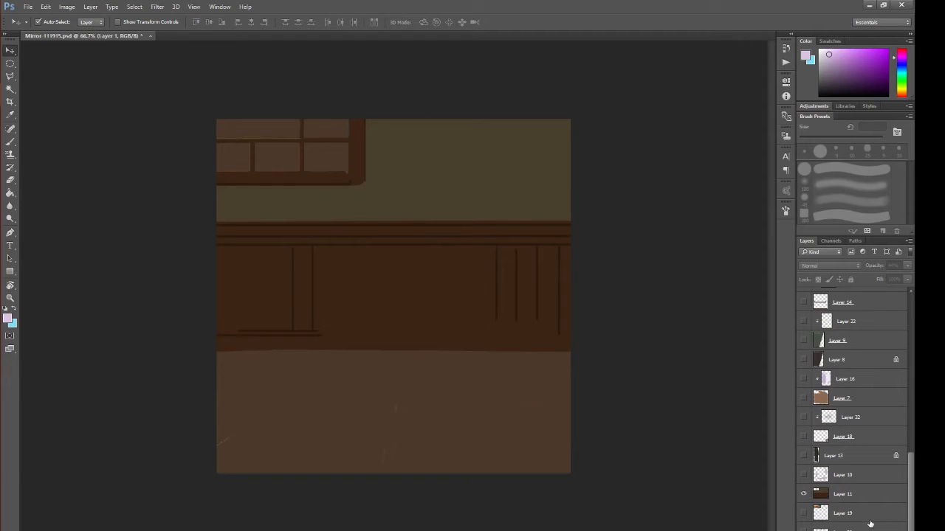
left_click(803, 456)
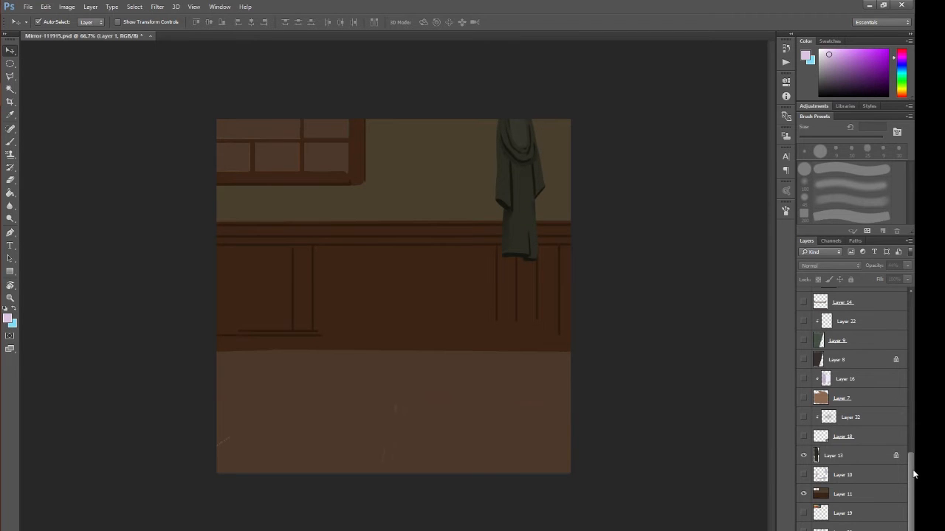
left_click_drag(913, 475, 906, 424)
left_click(805, 481)
left_click(803, 473)
left_click(803, 453)
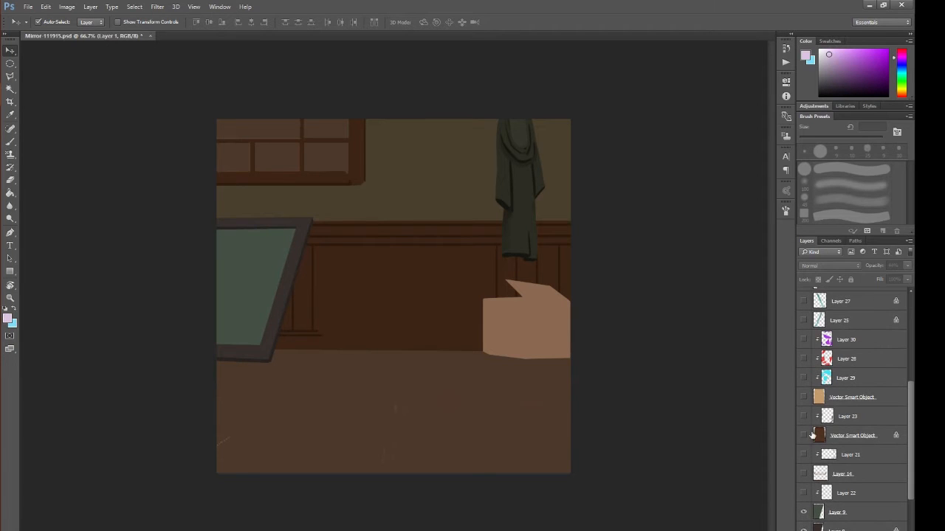
left_click(803, 435)
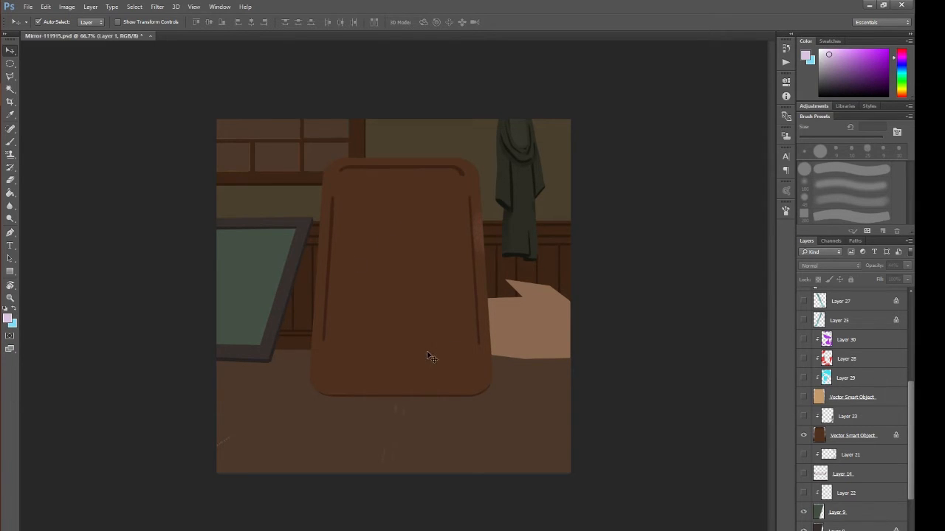
left_click(803, 397)
Step: Show the figure's arms, body, leg and head on Layers 25, 27, 24, 26 and 31
scroll(849, 384, "up", 3)
left_click(803, 455)
left_click(803, 435)
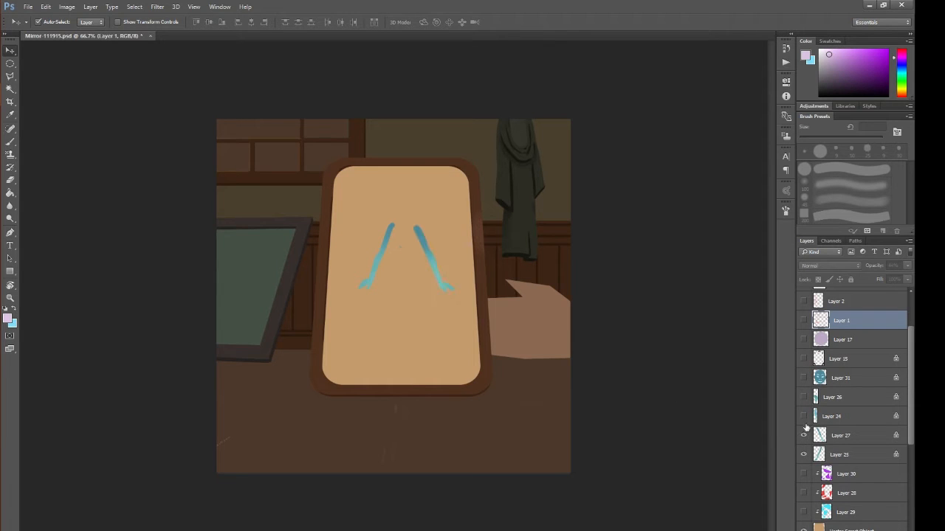
left_click(803, 416)
left_click(803, 397)
left_click(803, 378)
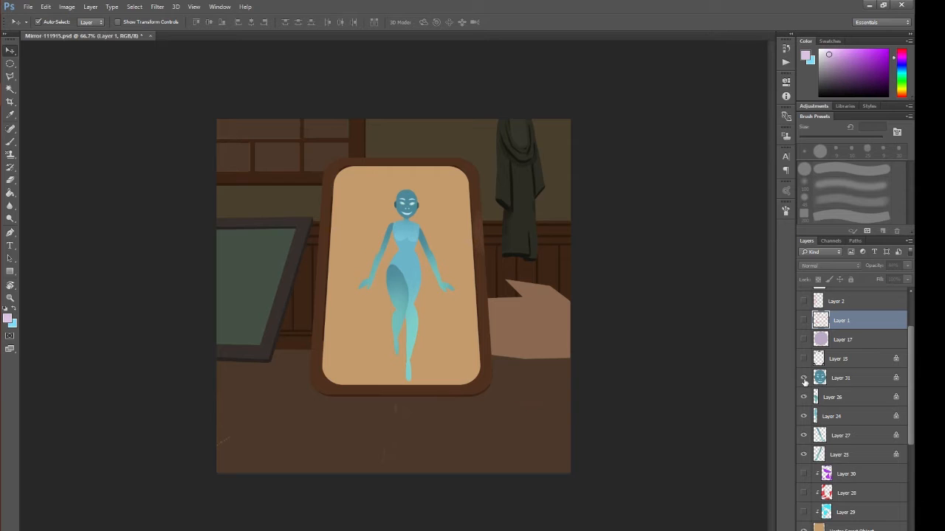
Step: Toggle the visibility of Layer 31, Layer 26 and Layer 27 off and on to examine the figure's separate parts
left_click(804, 378)
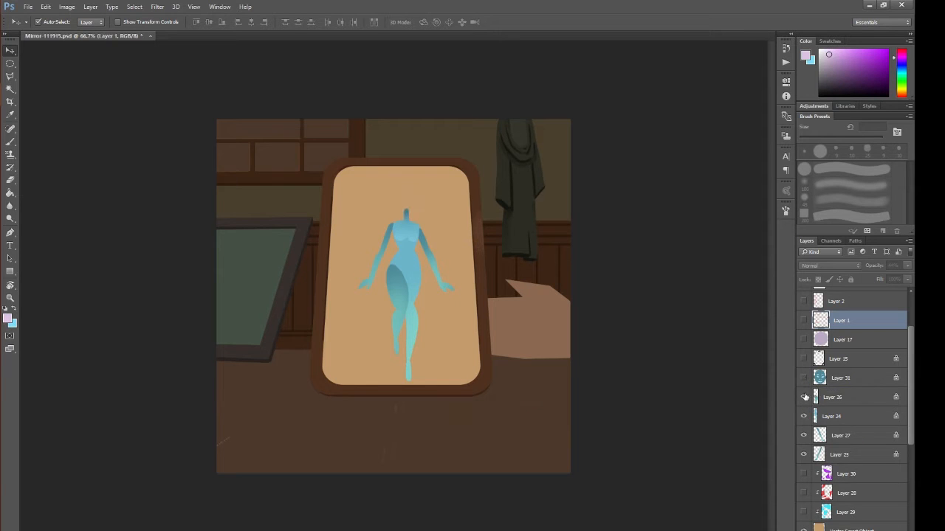
left_click(804, 397)
left_click(804, 398)
left_click(804, 378)
left_click(803, 435)
left_click(805, 440)
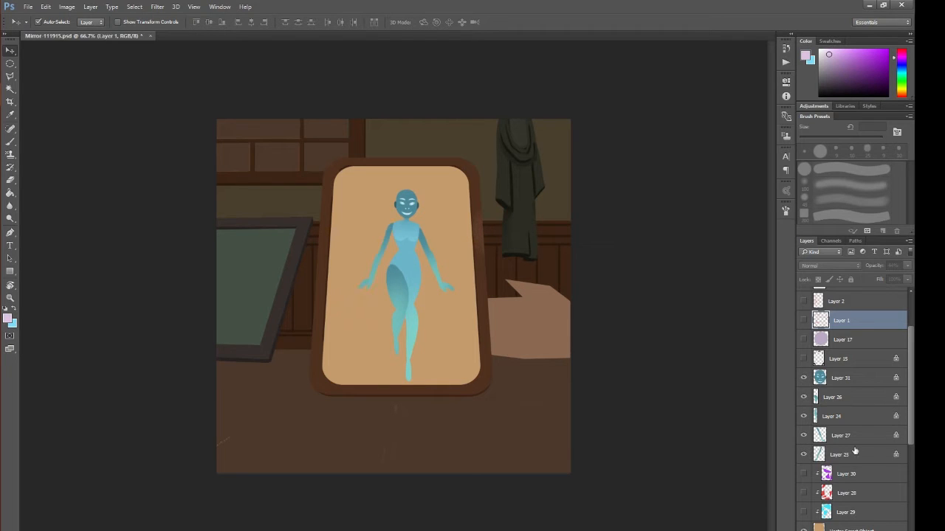
Step: Show the coloured glass shards on Layers 29, 28 and 30, briefly hiding Layers 28 and 30 to compare them
scroll(913, 429, "down", 2)
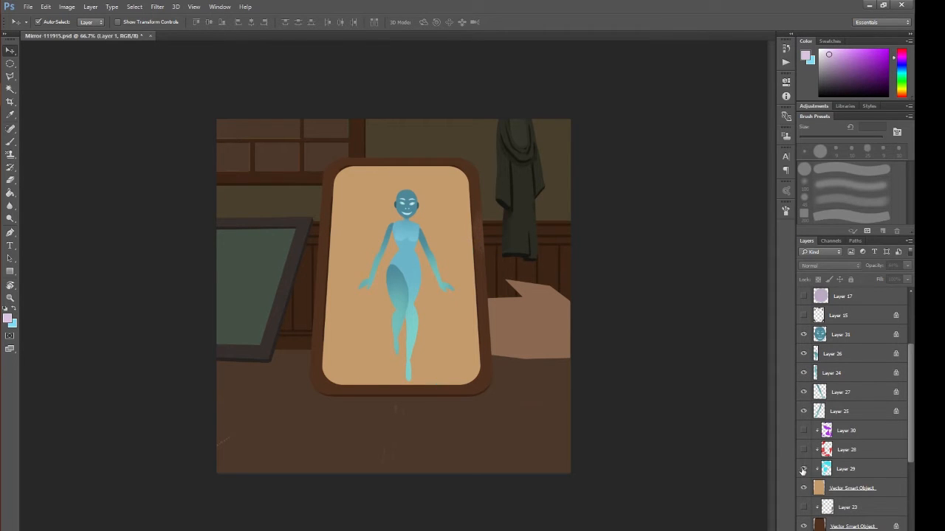
left_click_drag(803, 471, 803, 437)
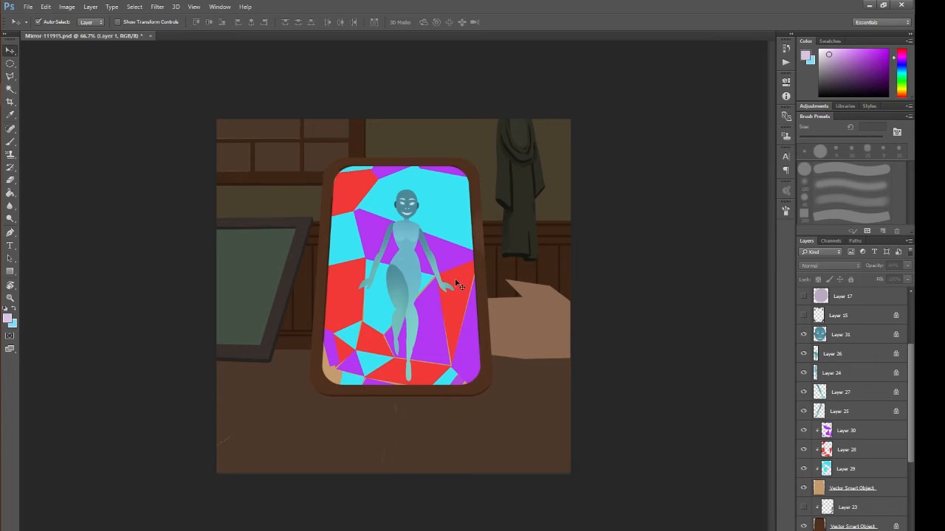
left_click(803, 450)
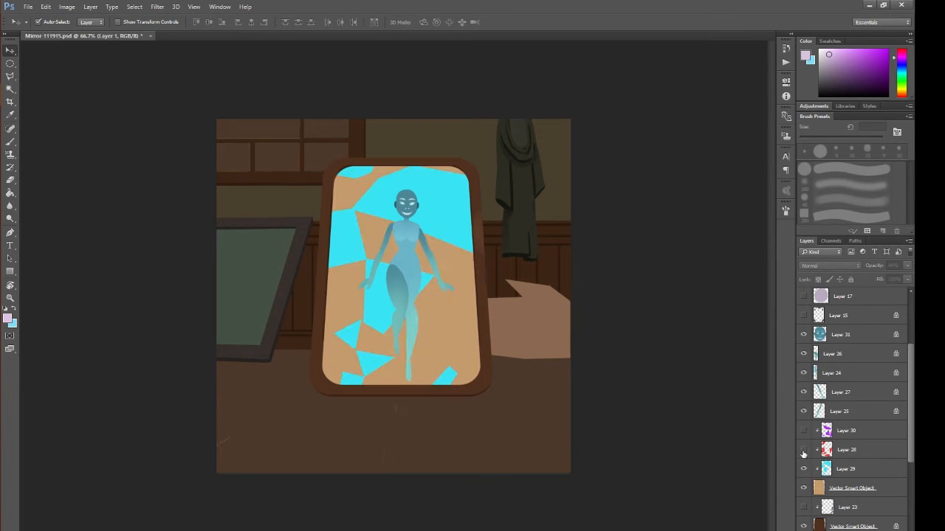
left_click(803, 449)
left_click(803, 430)
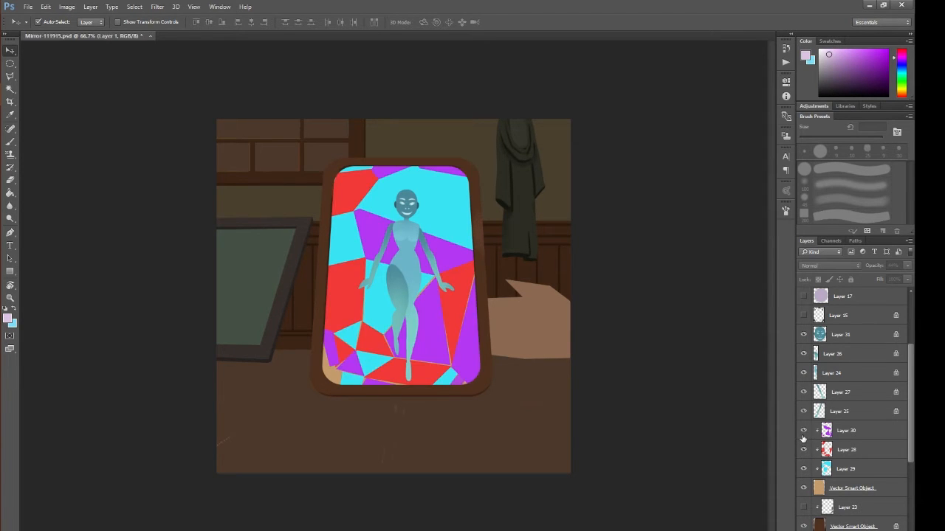
Step: Show the mirror frame shading on Layer 23, the stand on Layers 14 and 21, and the board drawings on Layer 22
scroll(872, 431, "down", 3)
scroll(912, 415, "down", 2)
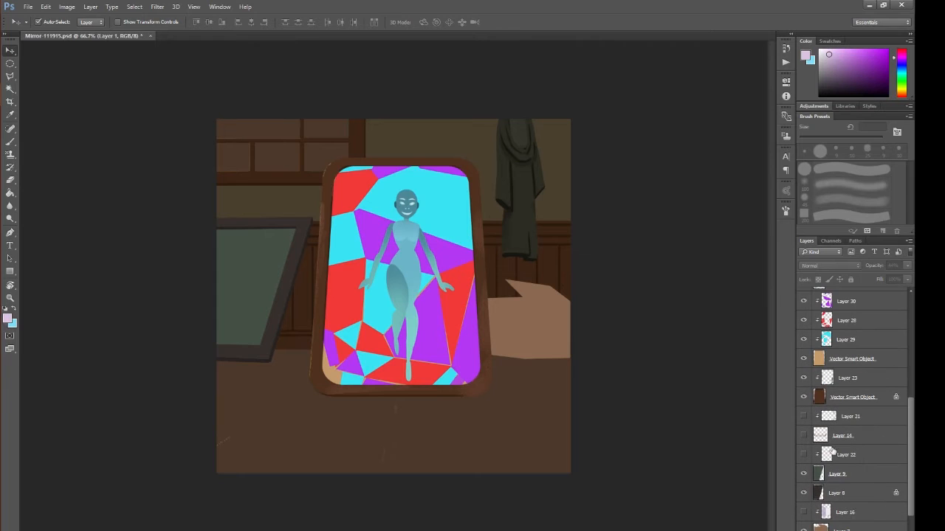
left_click(803, 436)
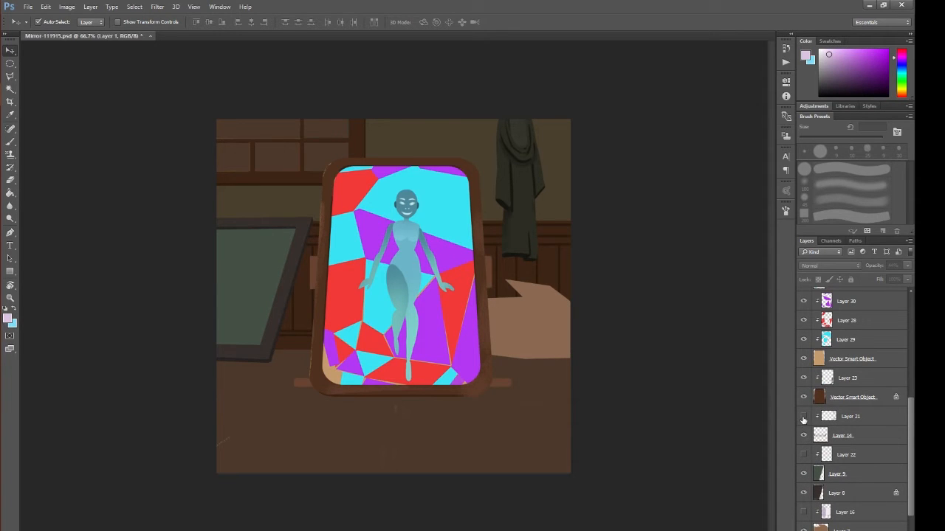
left_click(803, 417)
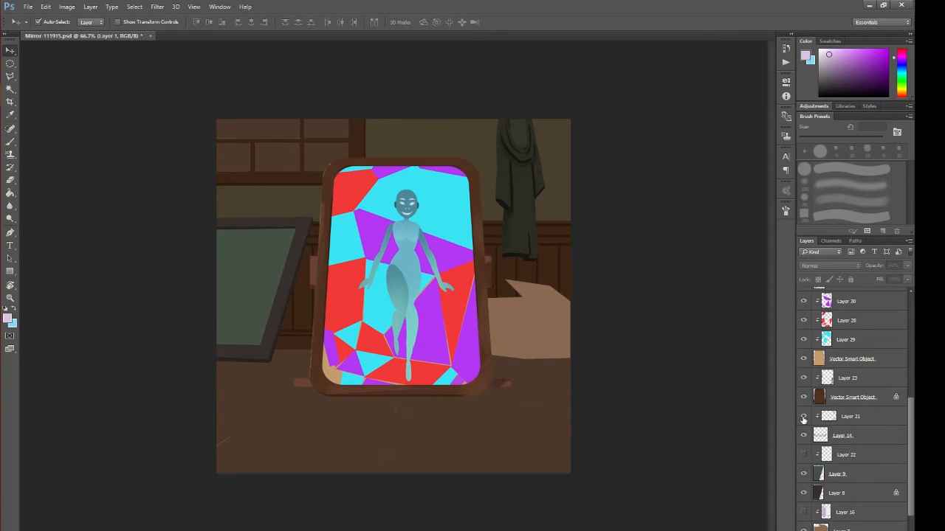
left_click(803, 456)
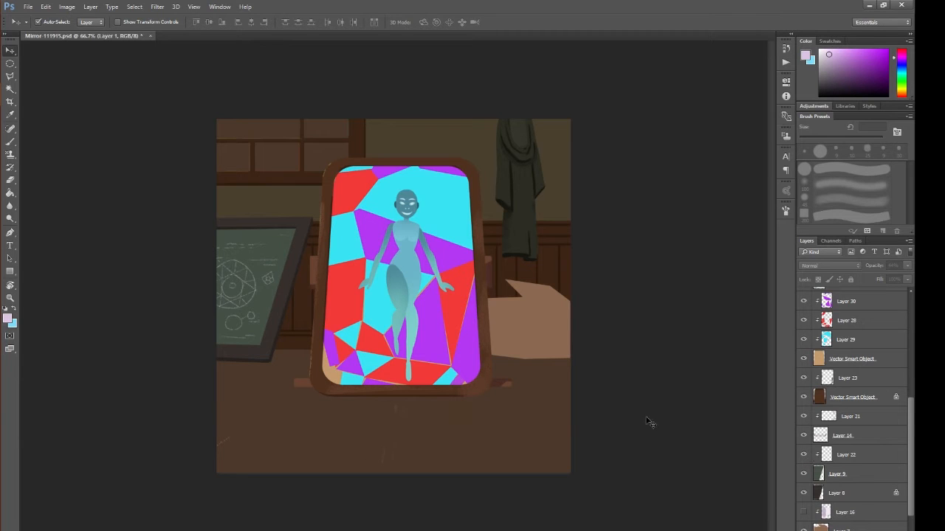
Step: Show the box shading and details on Layers 16, 32 and 18, the shadows on Layer 10, and Layer 19
scroll(853, 406, "down", 4)
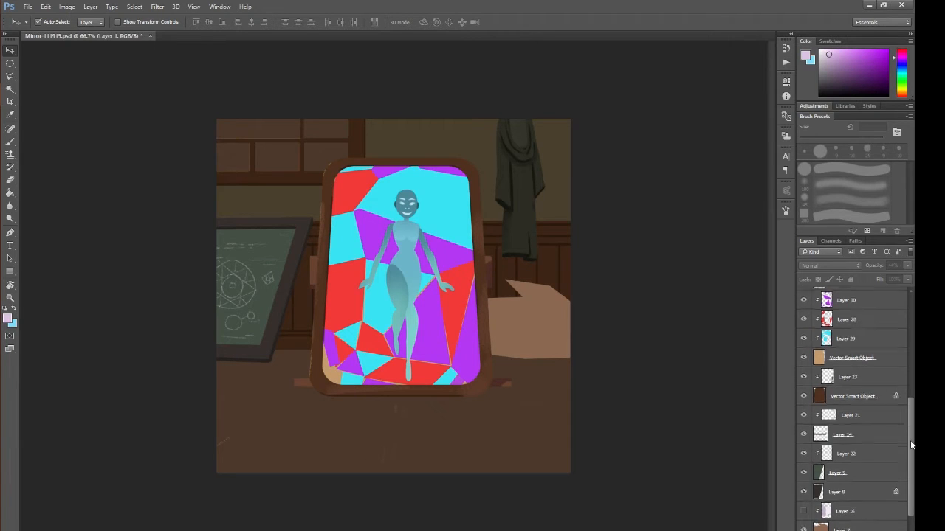
left_click(803, 440)
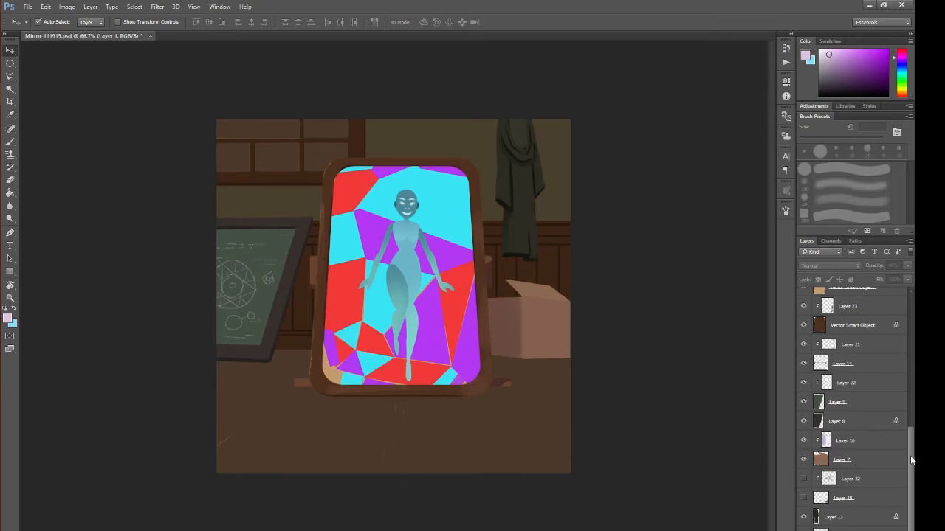
scroll(914, 459, "down", 3)
left_click(803, 450)
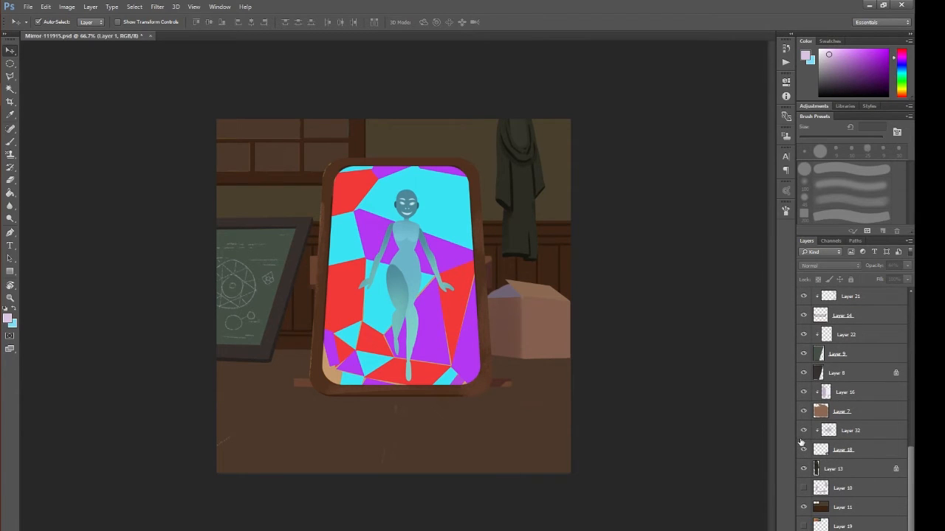
left_click(803, 488)
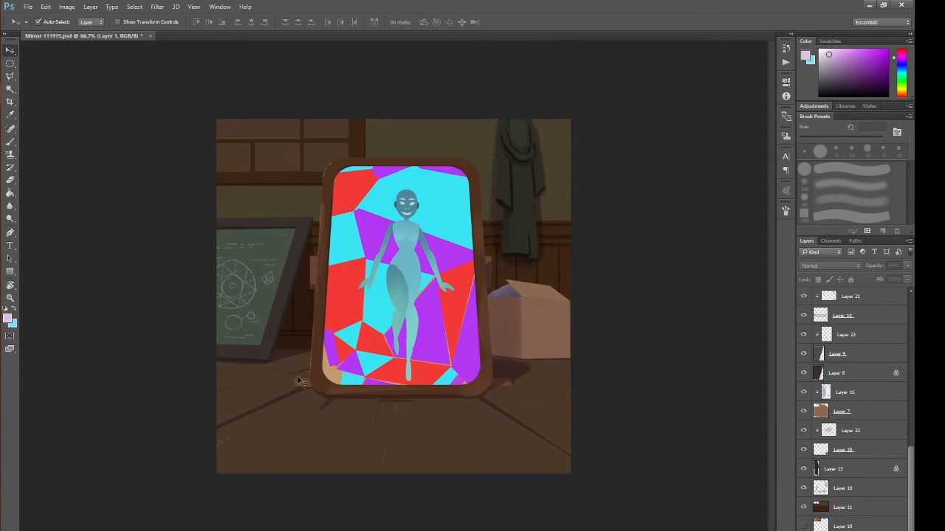
scroll(913, 473, "down", 1)
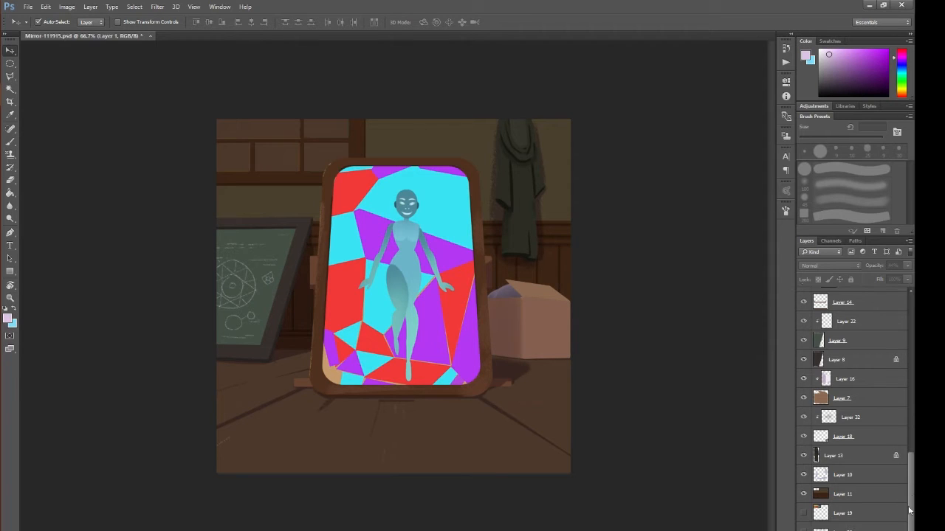
left_click(803, 513)
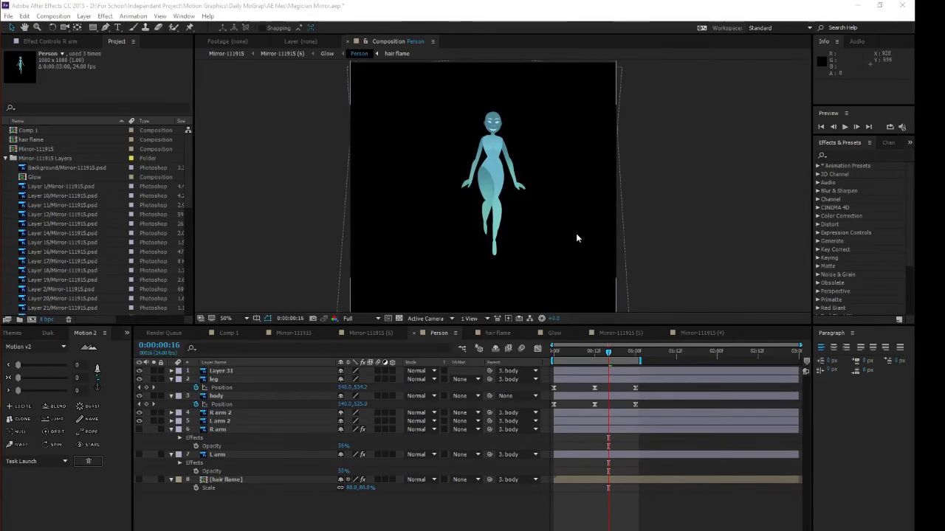
Step: In After Effects, examine the Person composition's R arm 2, L arm 2, body and leg layers and the figure up close at 100%
left_click(231, 423)
left_click(235, 413)
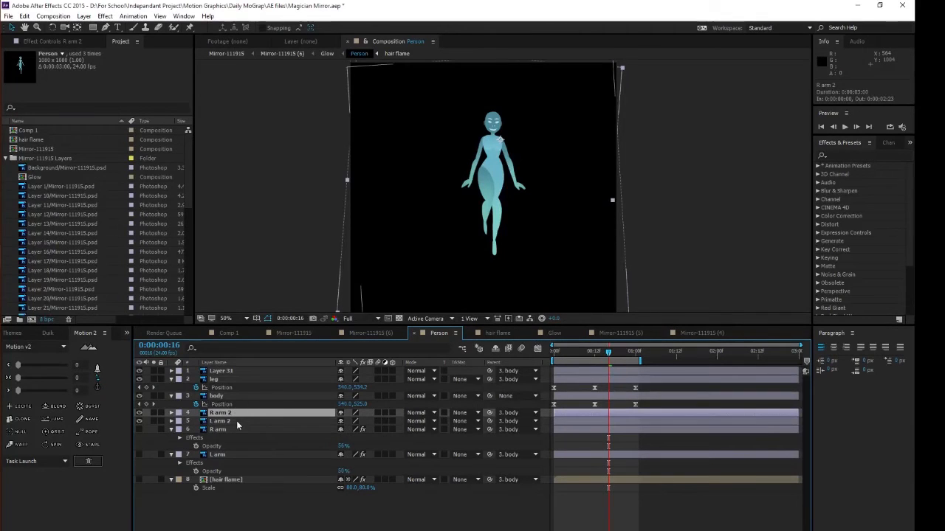
left_click(232, 421)
left_click(233, 414)
left_click(233, 396)
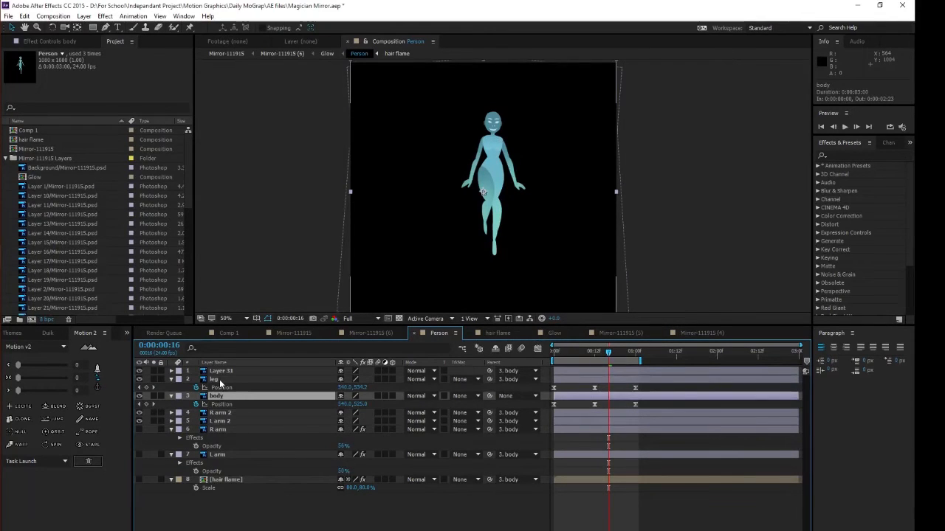
left_click(222, 380)
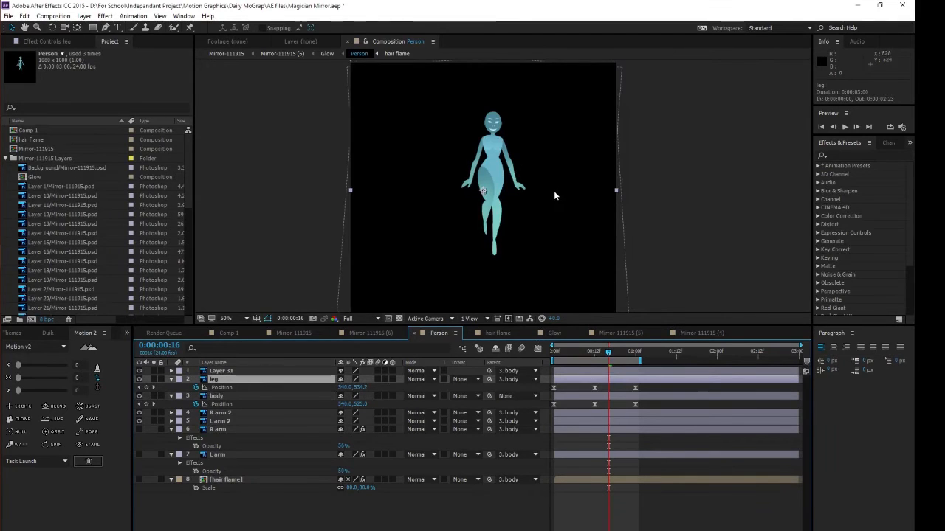
scroll(554, 190, "up", 2)
left_click_drag(544, 172, 544, 206)
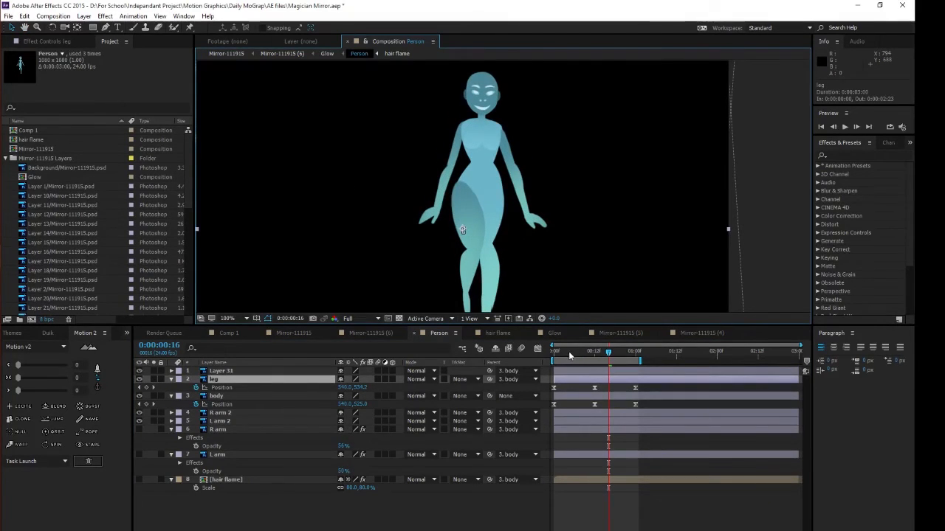
Step: Preview the figure's motion in the Person composition, select the R arm 2 layer, and return to the first frame
key("space")
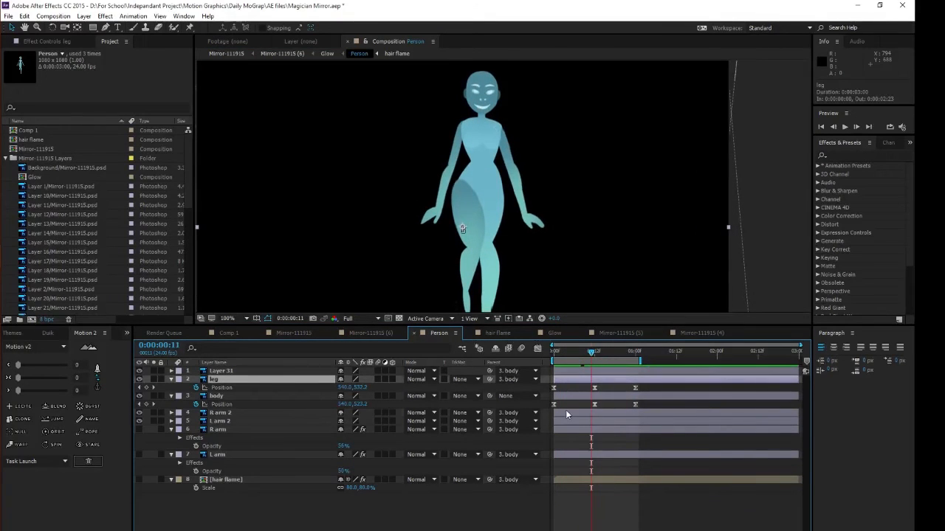
left_click(567, 413)
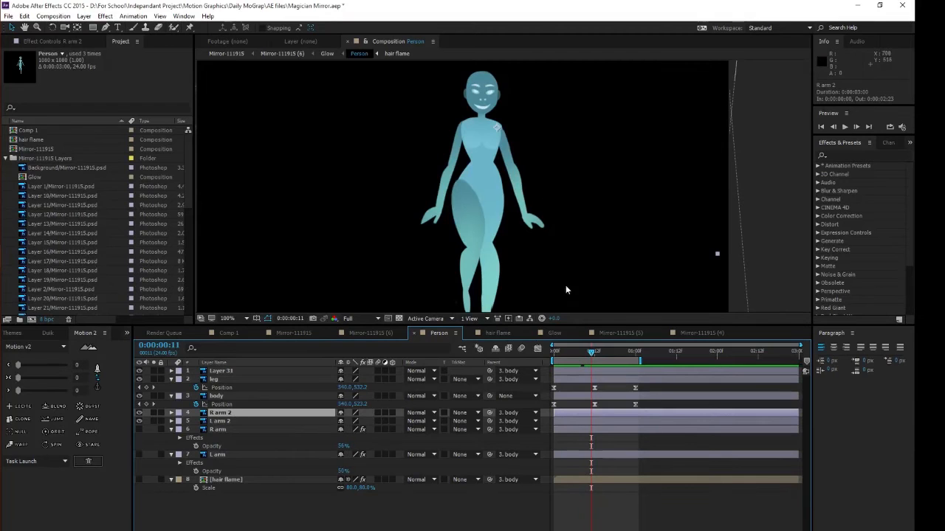
left_click_drag(591, 354, 553, 362)
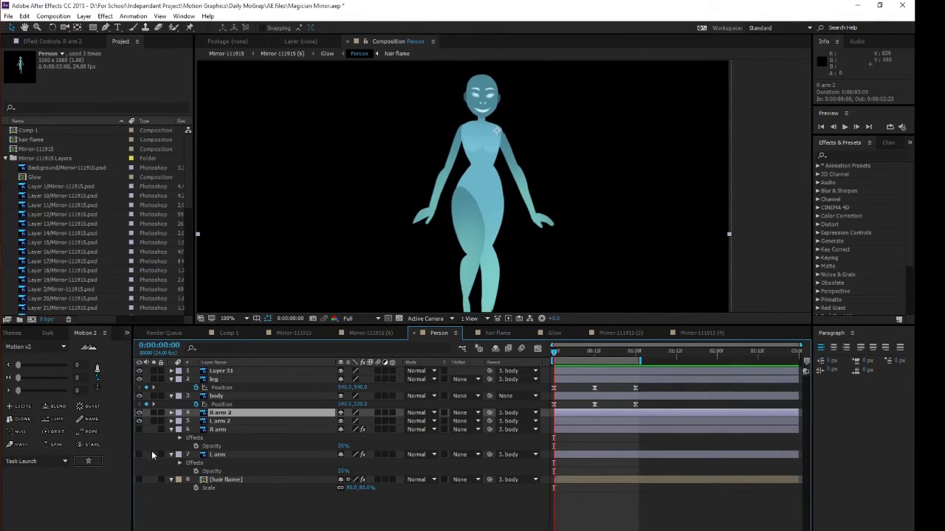
Step: Make the hair flame layer visible in the Person composition and scrub to frame 15 to view it on the head
left_click(225, 480)
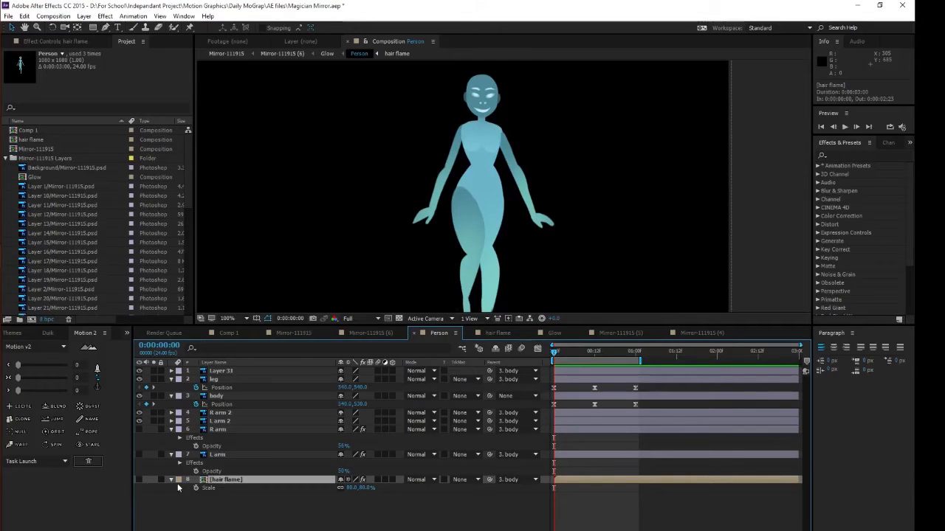
left_click(138, 480)
left_click(577, 353)
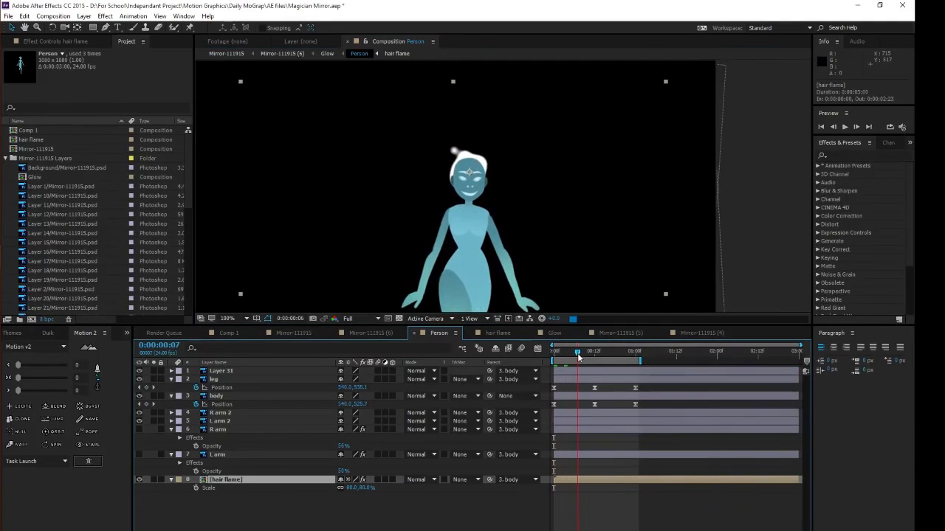
left_click_drag(579, 358, 605, 360)
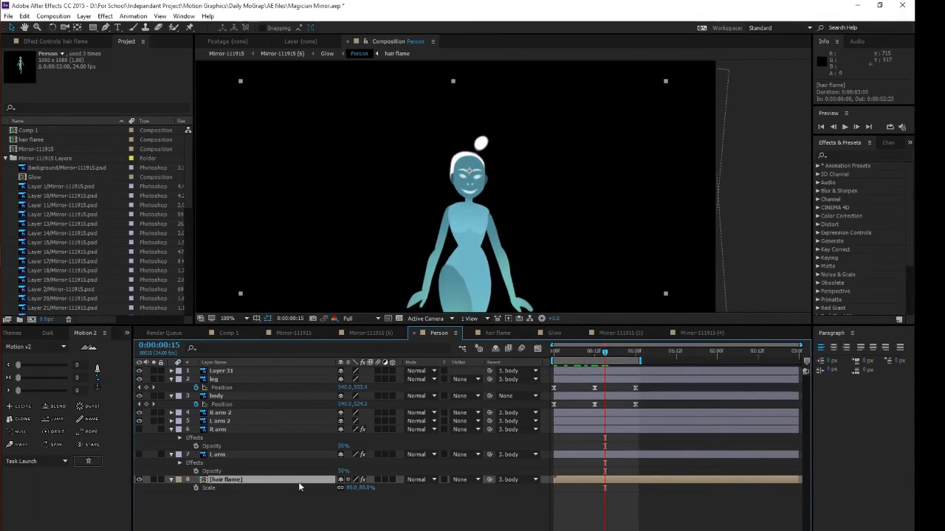
Step: Open the hair flame composition and collapse its layer properties to show the adjustment layer and shape layers
double_click(238, 481)
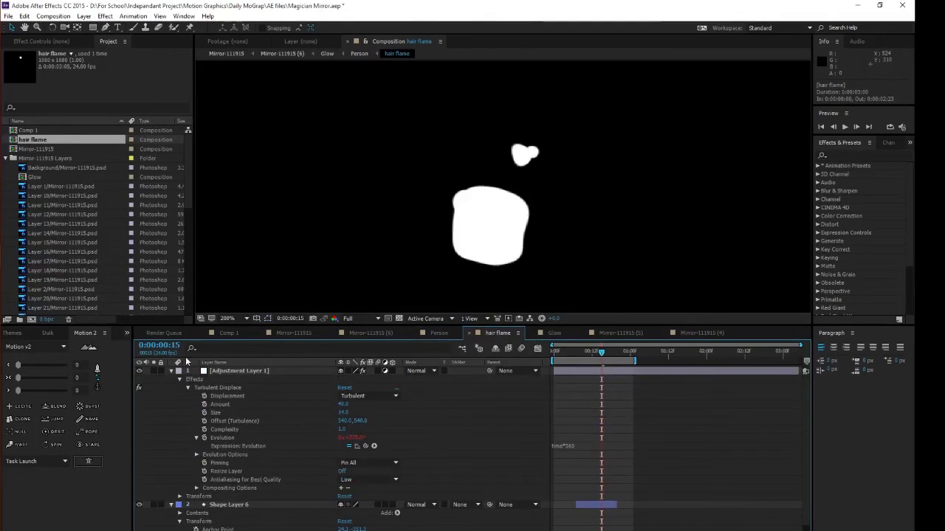
left_click(241, 372)
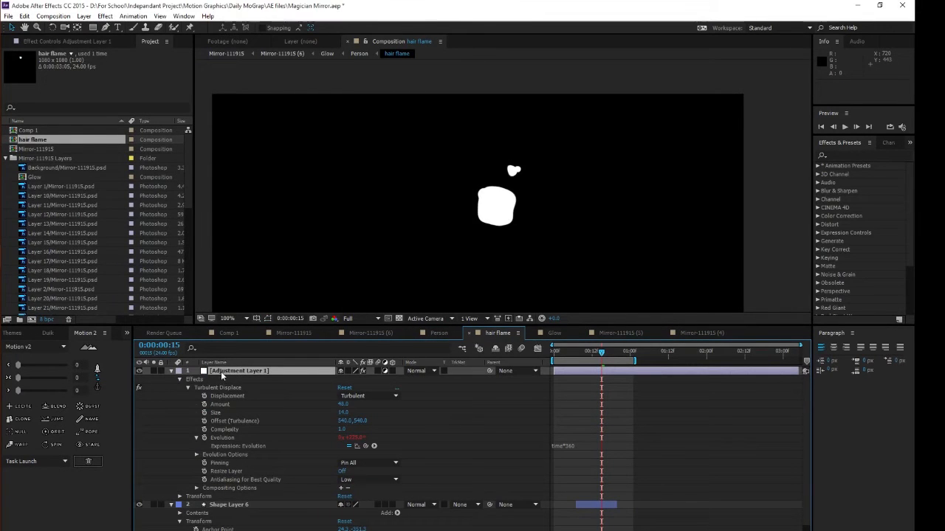
left_click(171, 370)
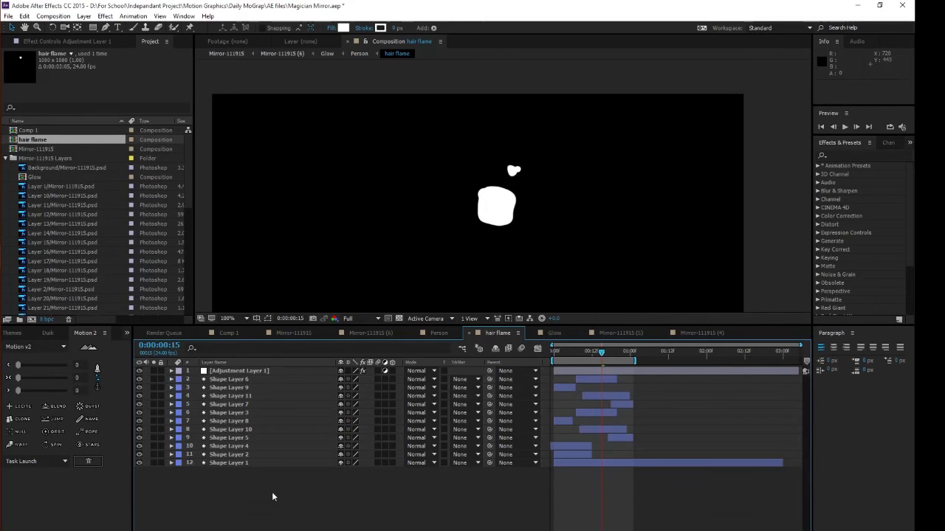
Step: Compare the flame's circles with Adjustment Layer 1 hidden and shown, scrubbing through the animation in each state
left_click(220, 372)
left_click(139, 370)
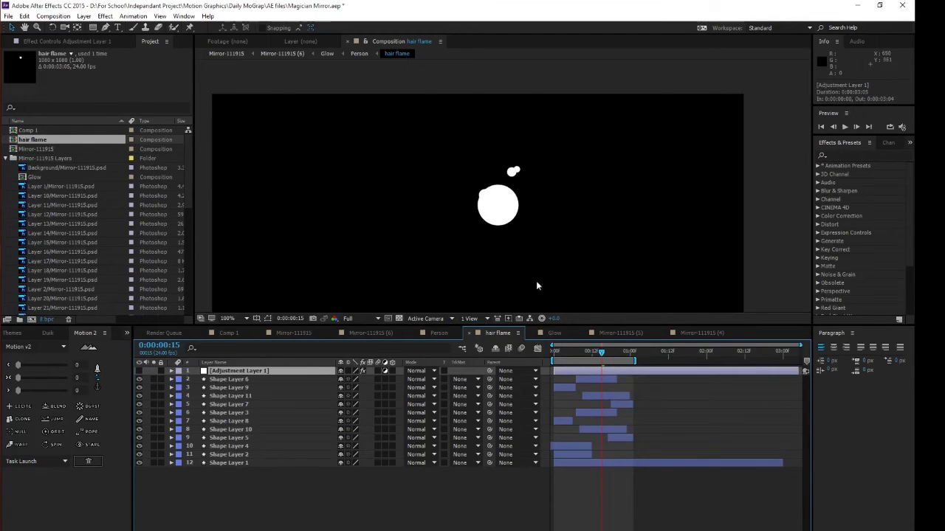
left_click_drag(580, 361, 608, 369)
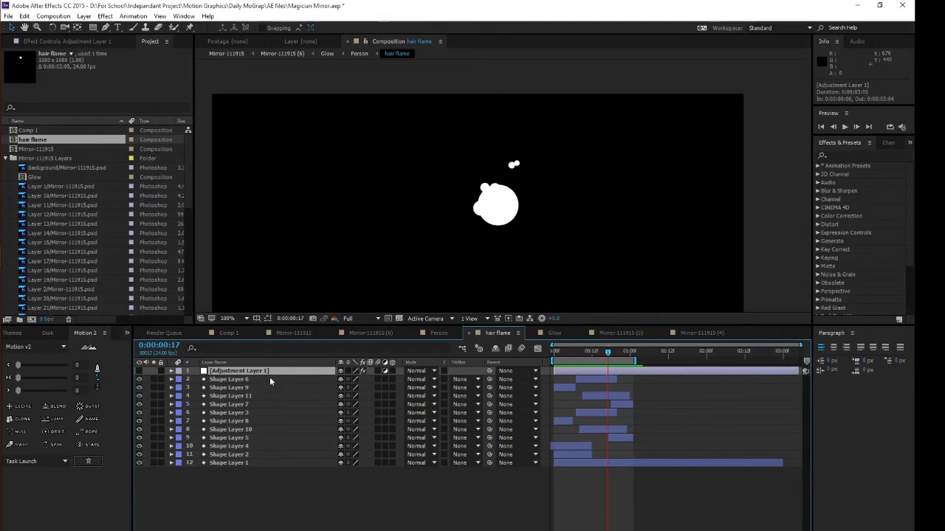
left_click(139, 370)
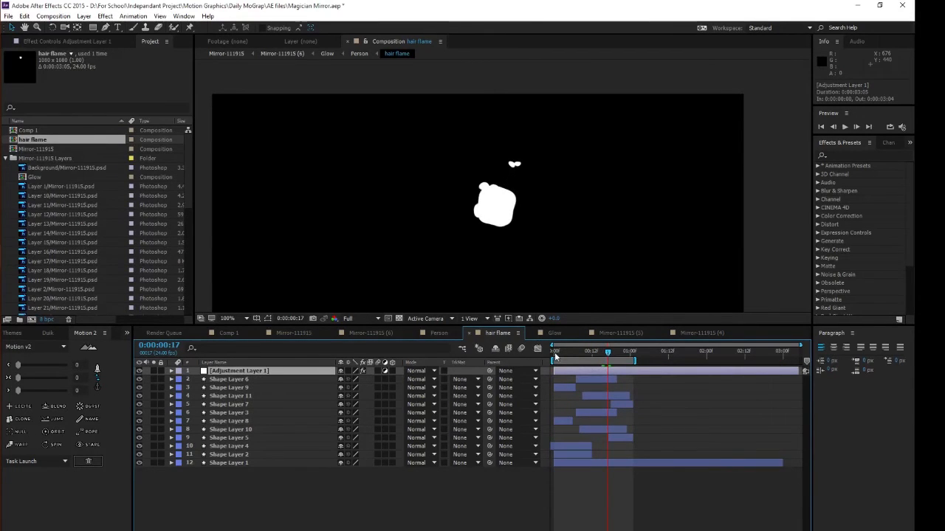
left_click_drag(555, 357, 613, 360)
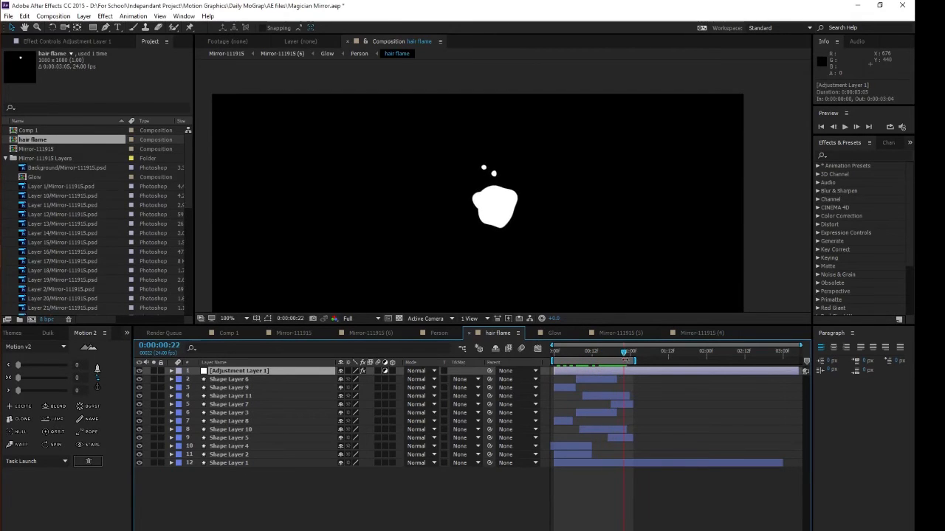
Step: Return to the Person composition and enable Fast Blur on the hair flame layer, trying a stronger blurriness and undoing it
left_click(359, 53)
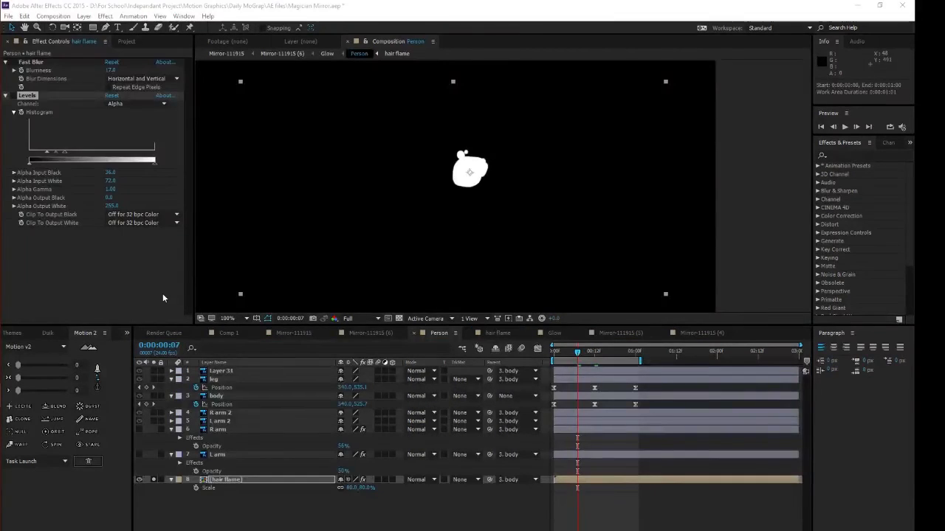
left_click(13, 62)
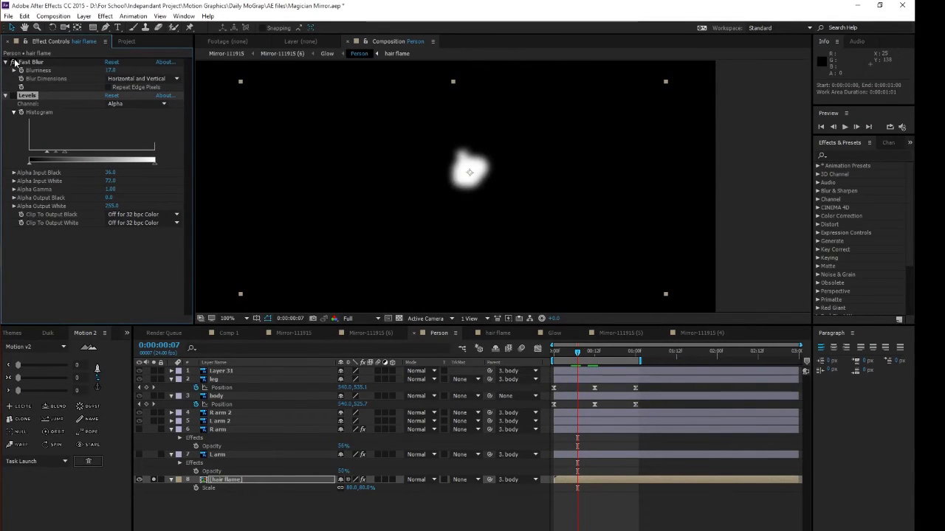
left_click(31, 63)
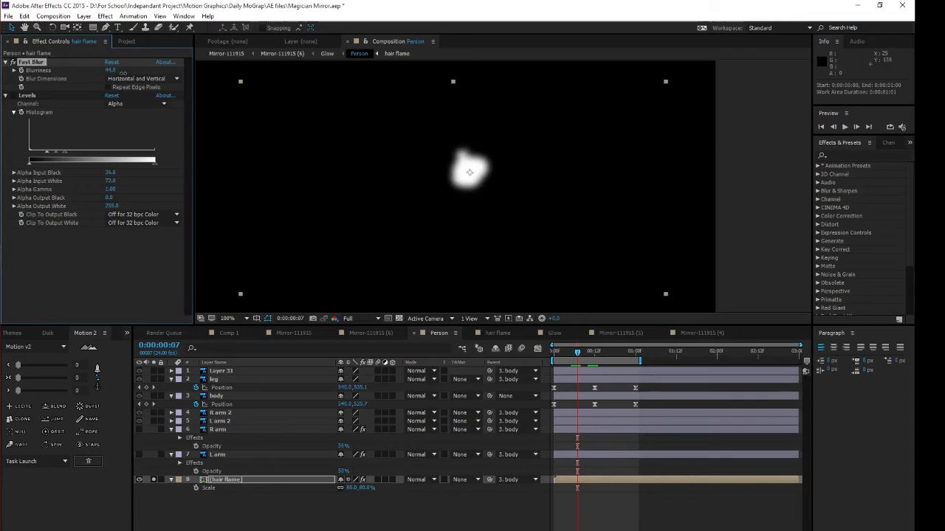
left_click_drag(114, 72, 124, 78)
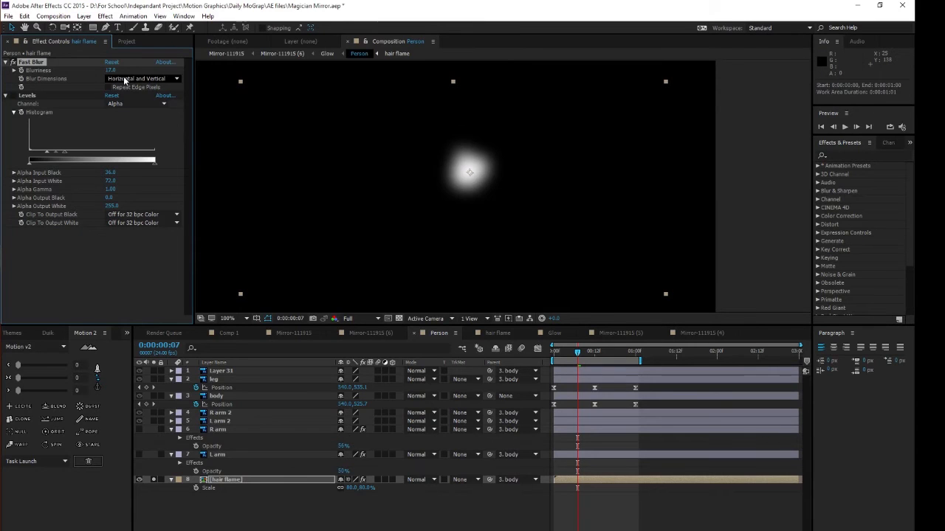
key("ctrl+z")
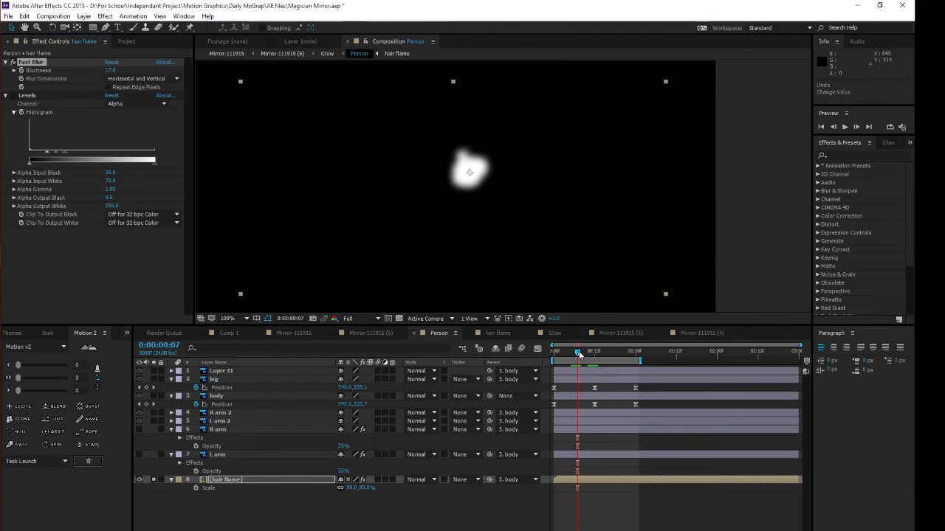
Step: Scrub to frame 10 and examine the blurred flame shapes at 200%, undoing the accidental move of the hair flame layer
left_click(583, 351)
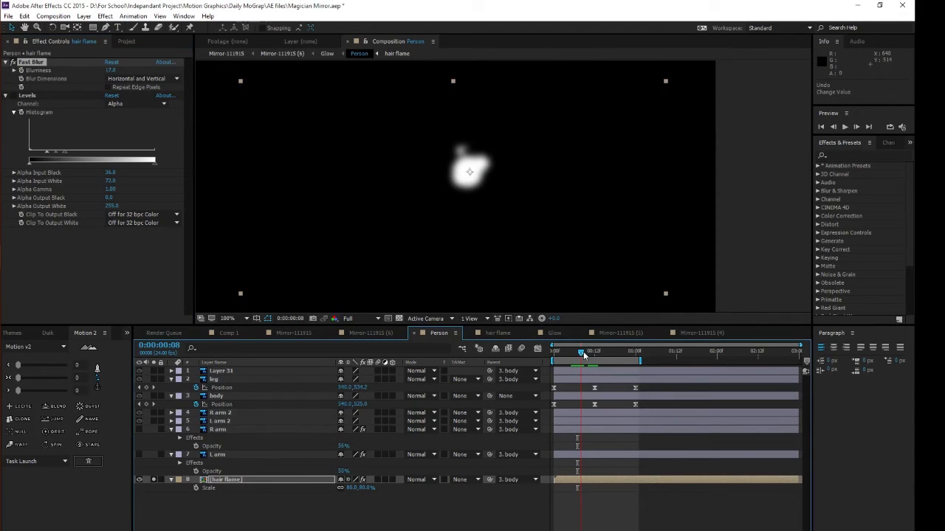
left_click(585, 351)
left_click(587, 352)
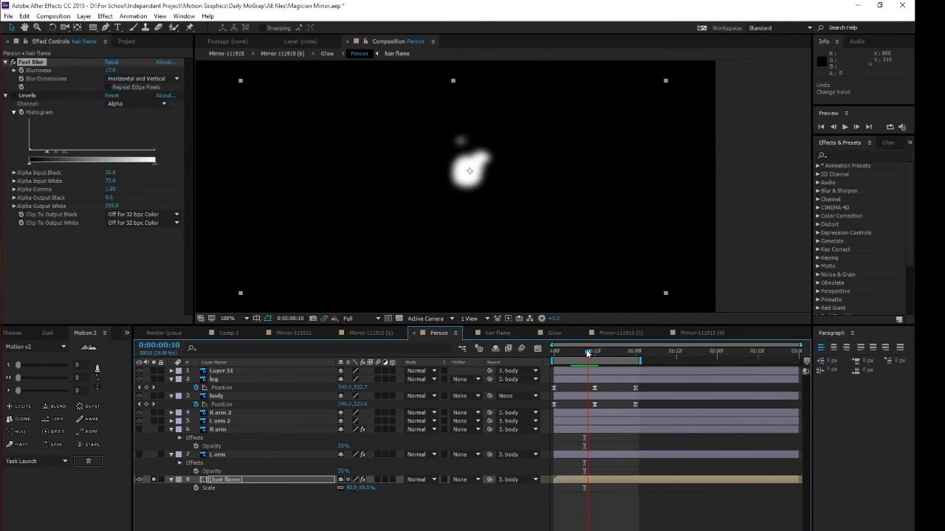
scroll(521, 190, "up", 1)
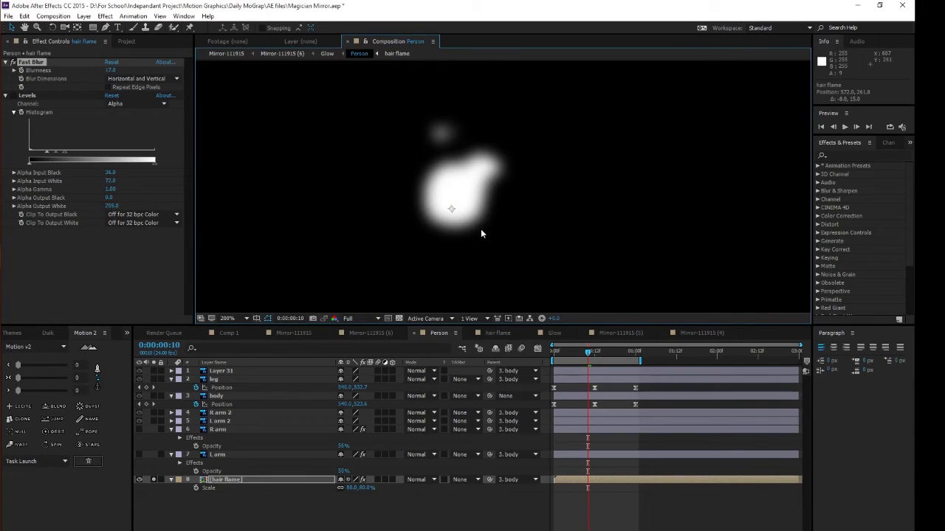
left_click_drag(475, 150, 467, 165)
key("ctrl+z")
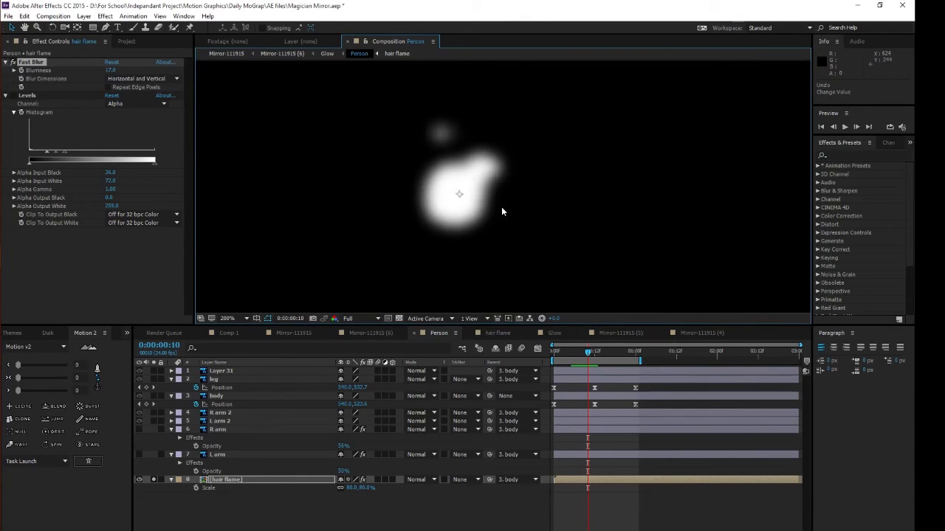
Step: Check the channel choices of the hair flame's Levels effect, keep Alpha, and enable the effect
left_click(34, 96)
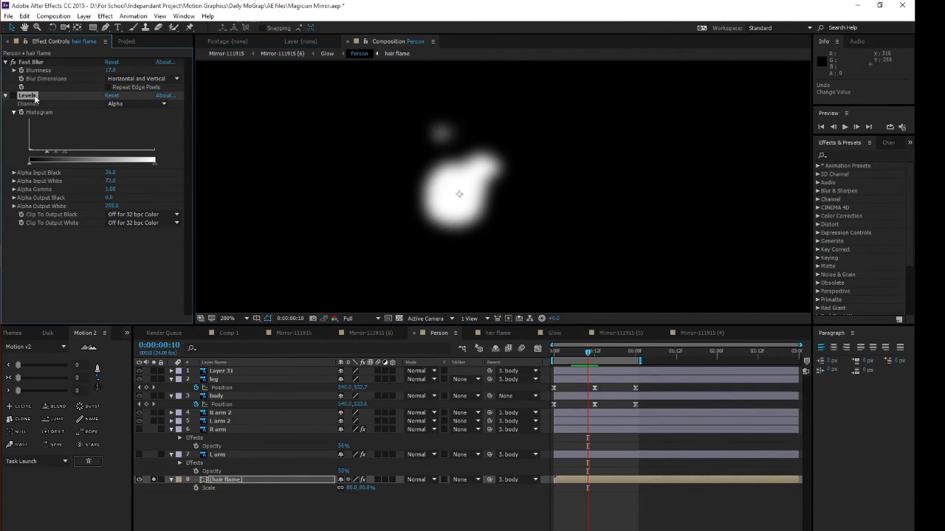
left_click(114, 105)
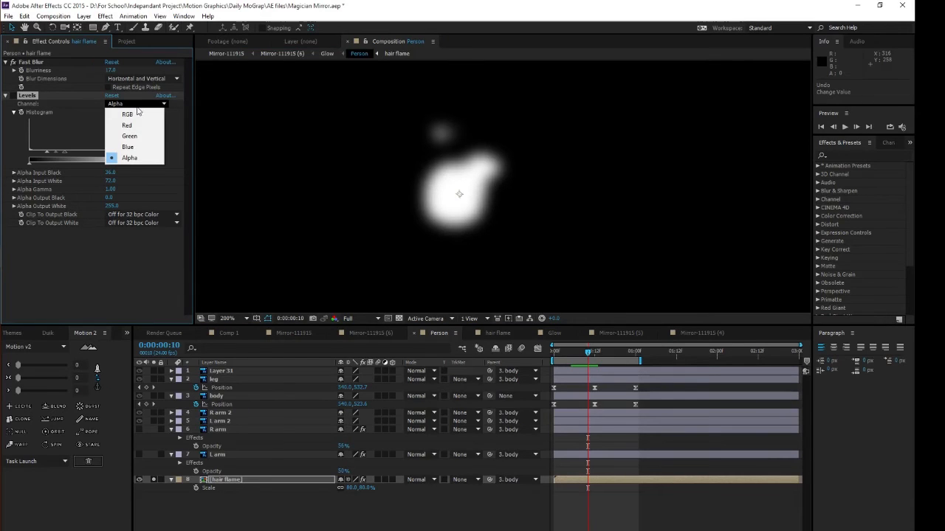
left_click(45, 105)
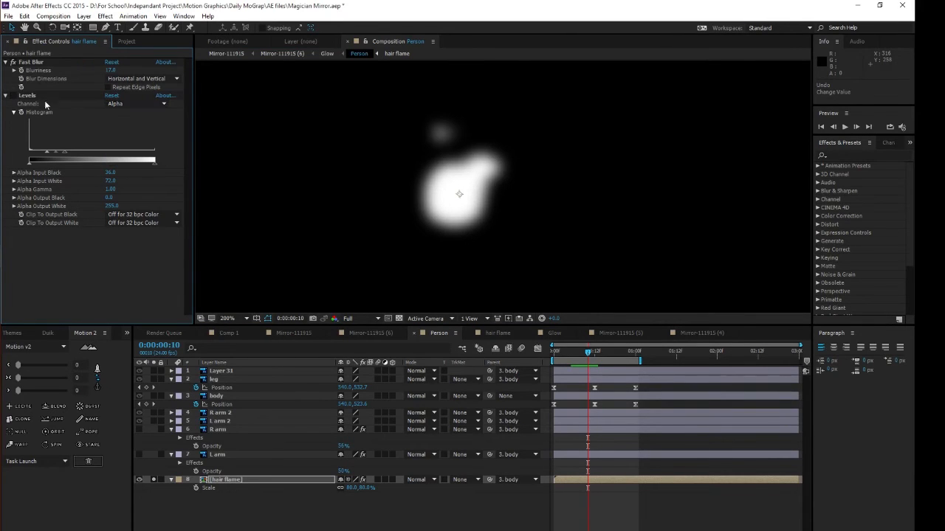
left_click(13, 95)
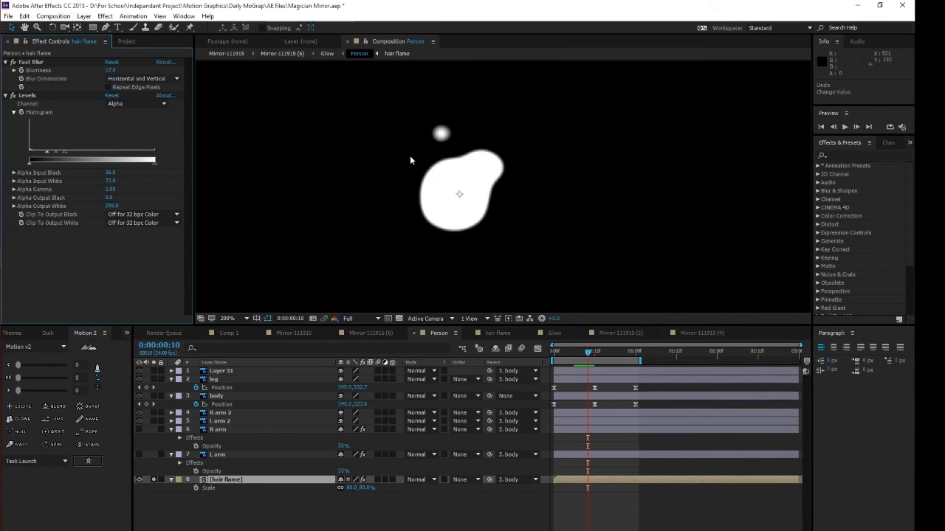
Step: Scrub through the hair flame animation at 200% to examine how its blobs merge and separate with both effects on
left_click(595, 356)
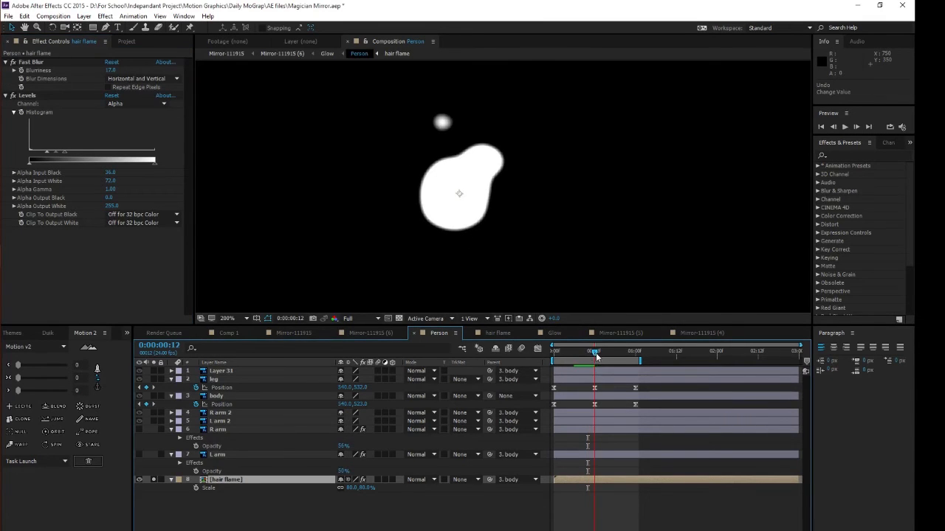
left_click(602, 357)
left_click(608, 360)
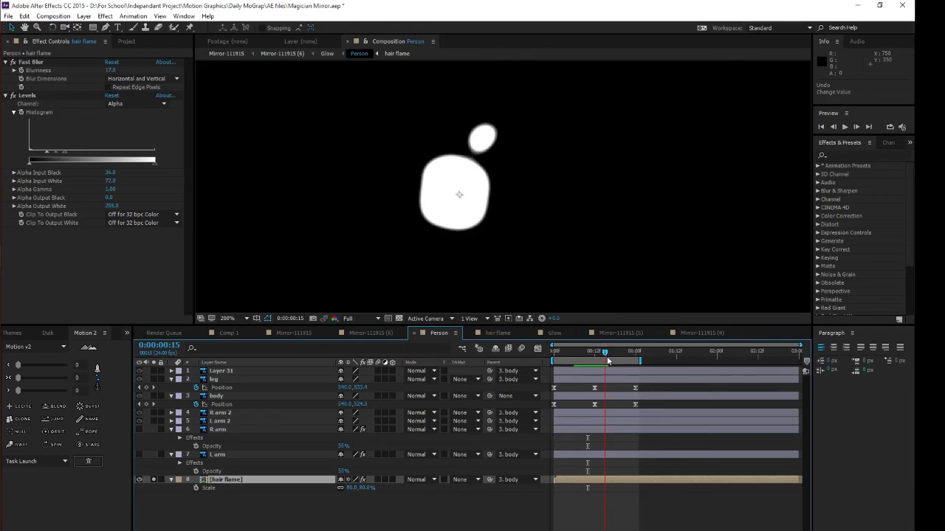
key("space")
key("space")
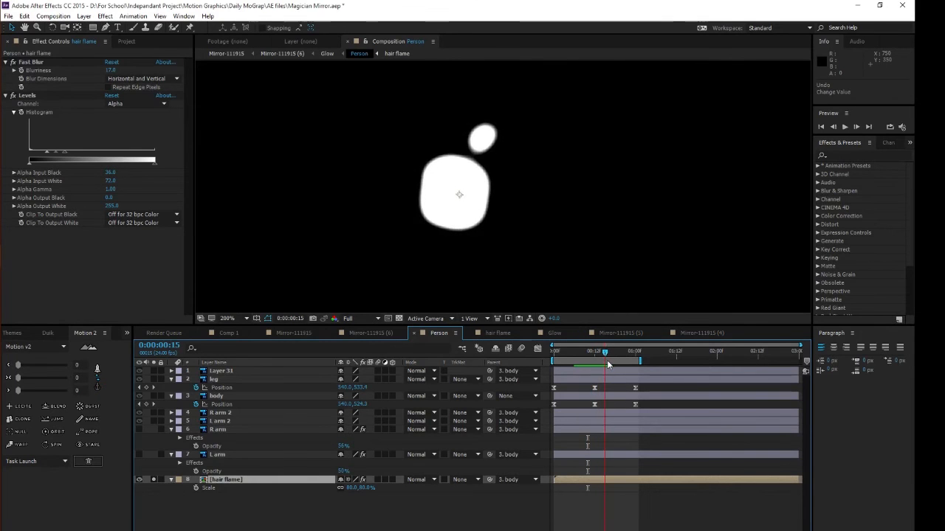
left_click_drag(608, 363, 561, 365)
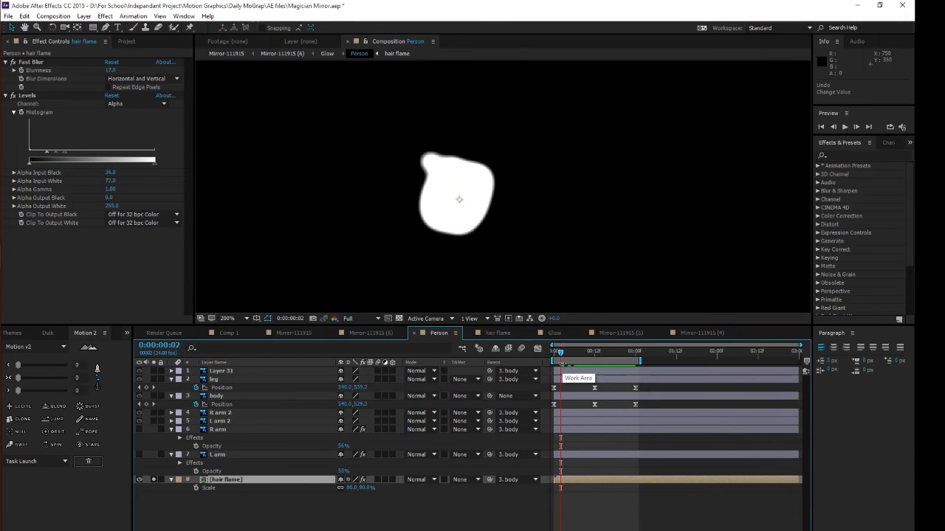
Step: Review the isolated hair flame at 100% up to frame 15, and turn off its solo to show the whole figure
scroll(578, 230, "down", 1)
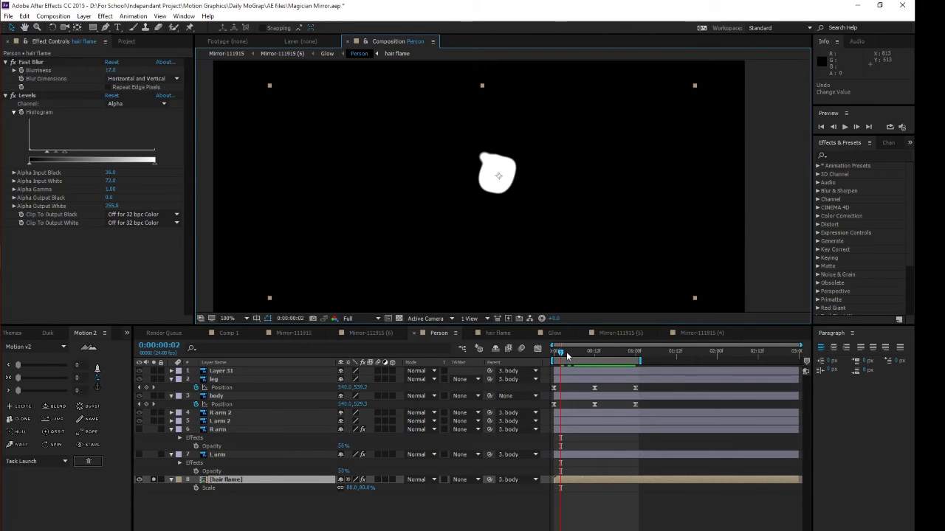
left_click_drag(567, 355, 615, 365)
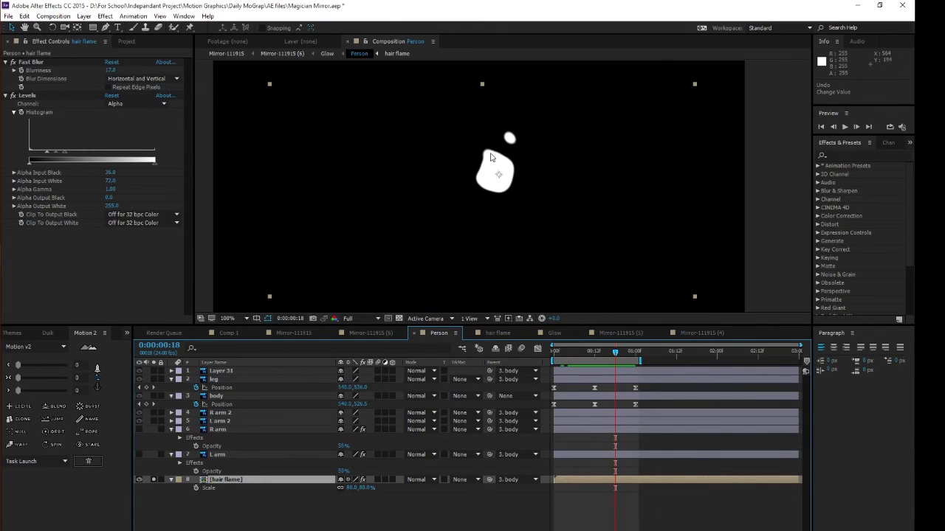
left_click(573, 356)
left_click_drag(573, 356, 604, 353)
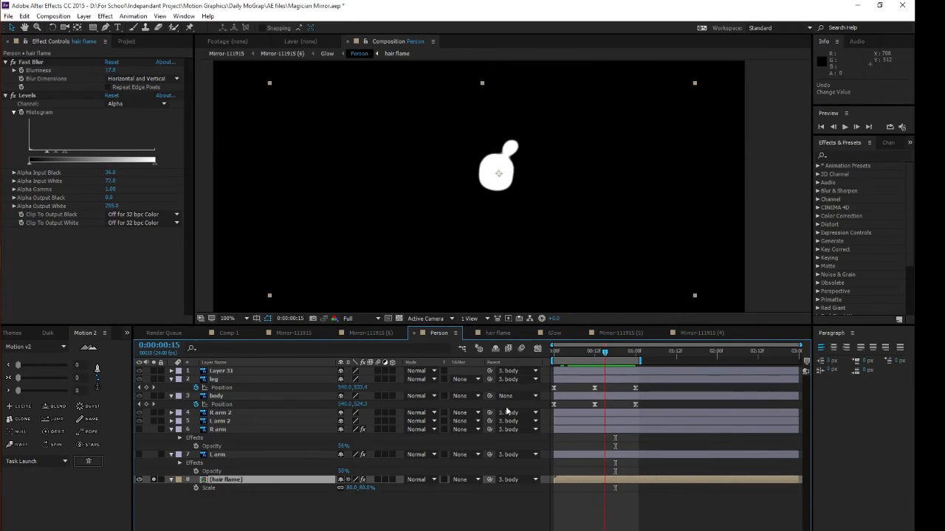
left_click(153, 480)
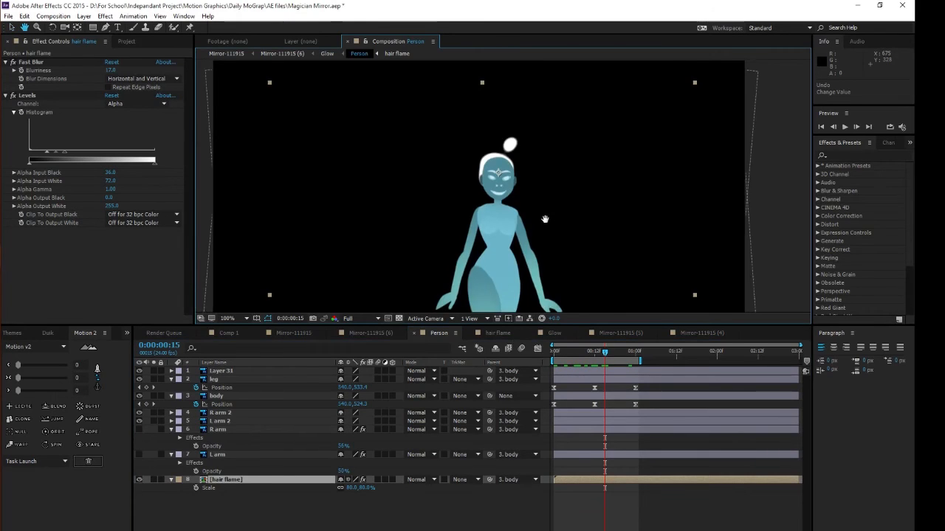
left_click_drag(544, 220, 537, 197)
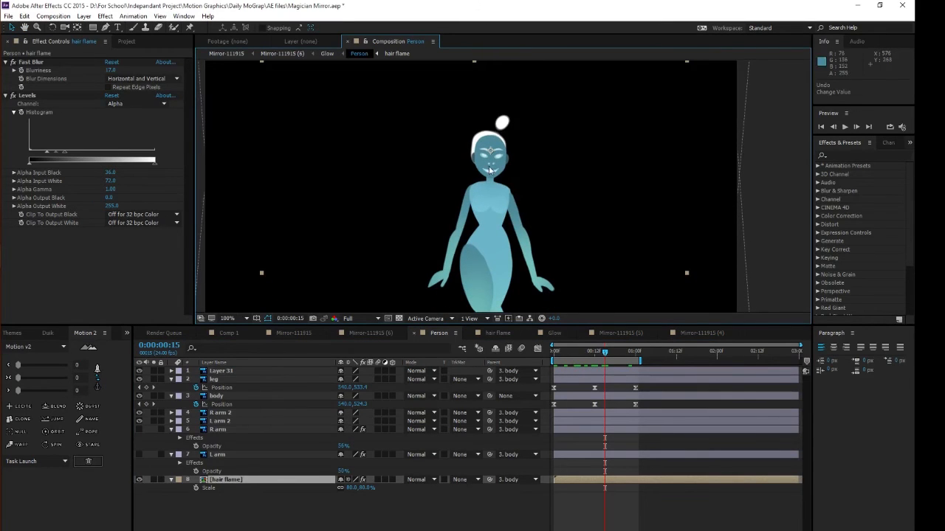
Step: Turn on the R arm and L arm layers at frame 4 and preview their Turbulent Displace and Wave Warp motion
left_click_drag(605, 354, 567, 355)
left_click(217, 455)
left_click(139, 429)
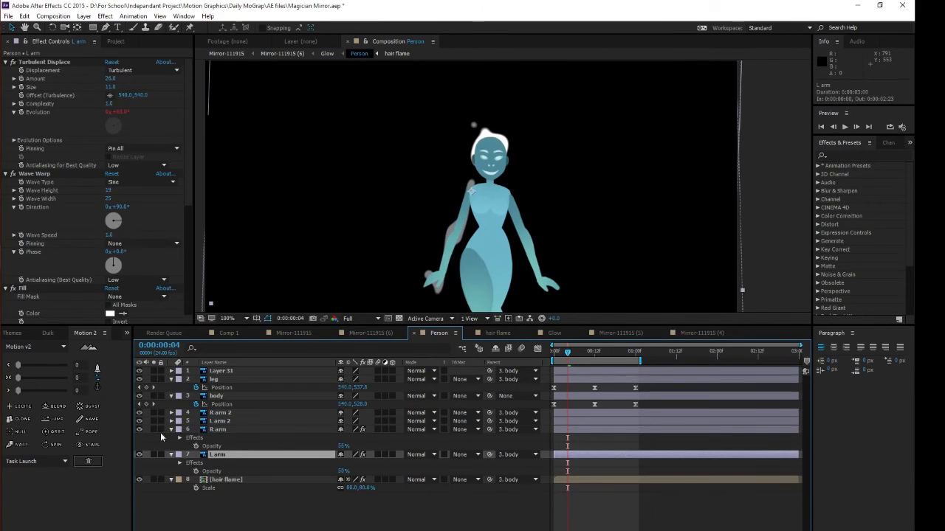
left_click(45, 173)
key("space")
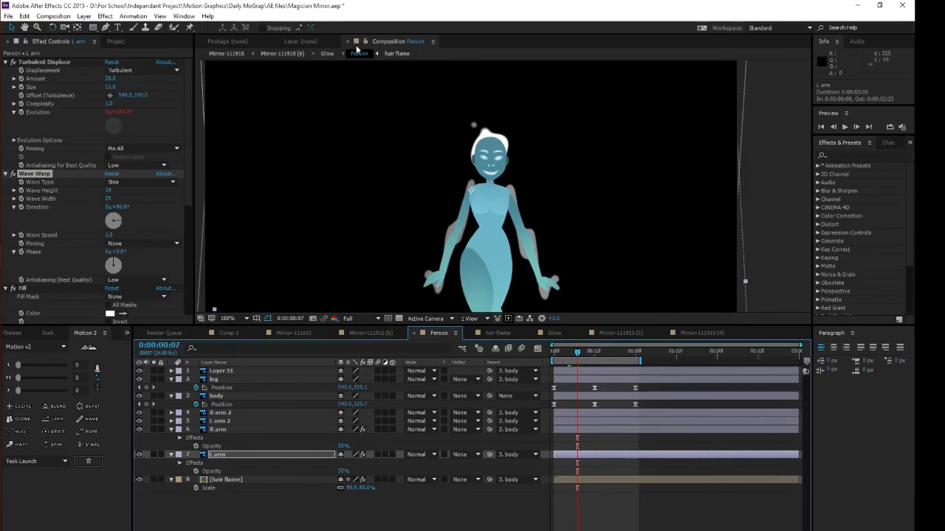
Step: Open the Glow composition and hide its upper Person and Stroke layers to isolate the base Person layer
left_click(327, 54)
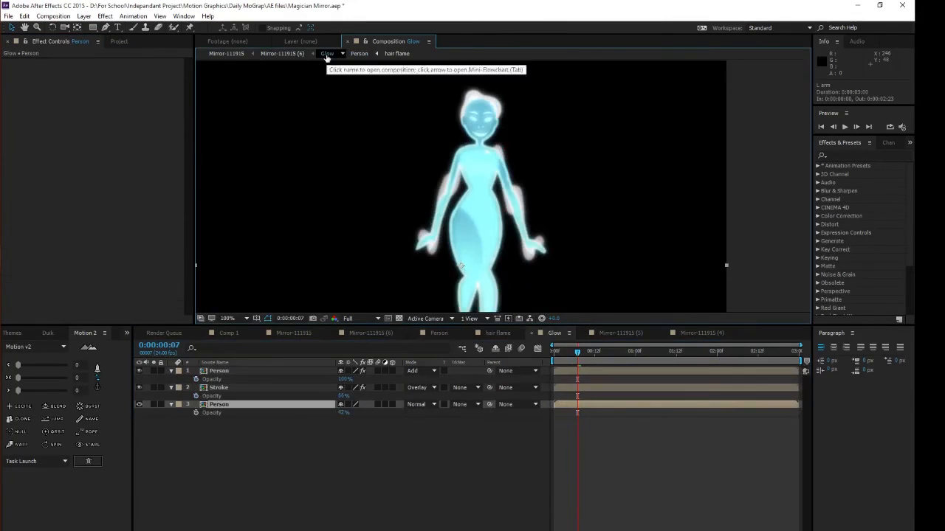
key("space")
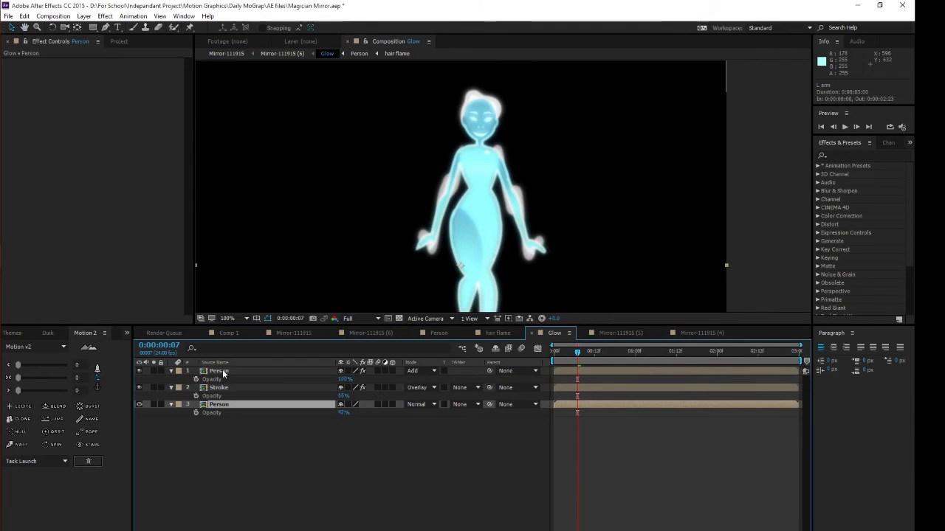
left_click(139, 370)
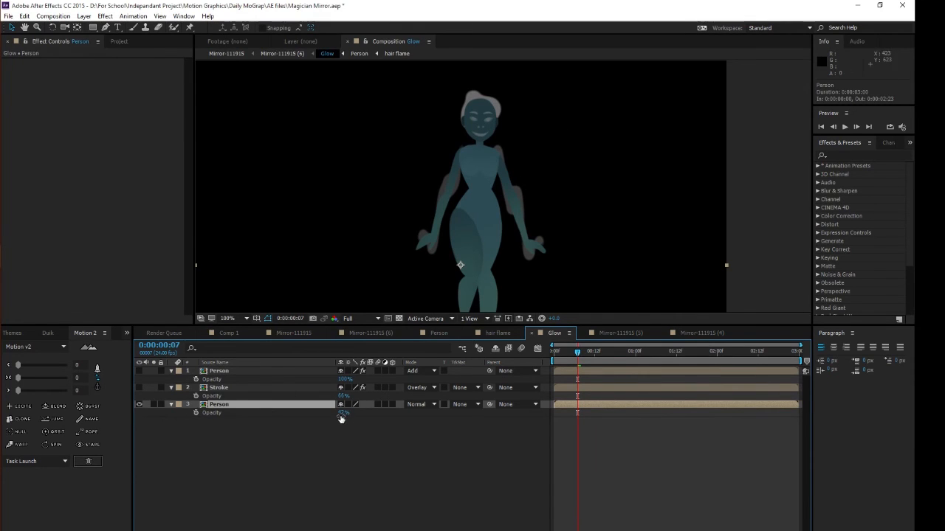
Step: Solo the Stroke layer to examine its outline and Fast Blur effect, and turn the solo off
left_click(230, 391)
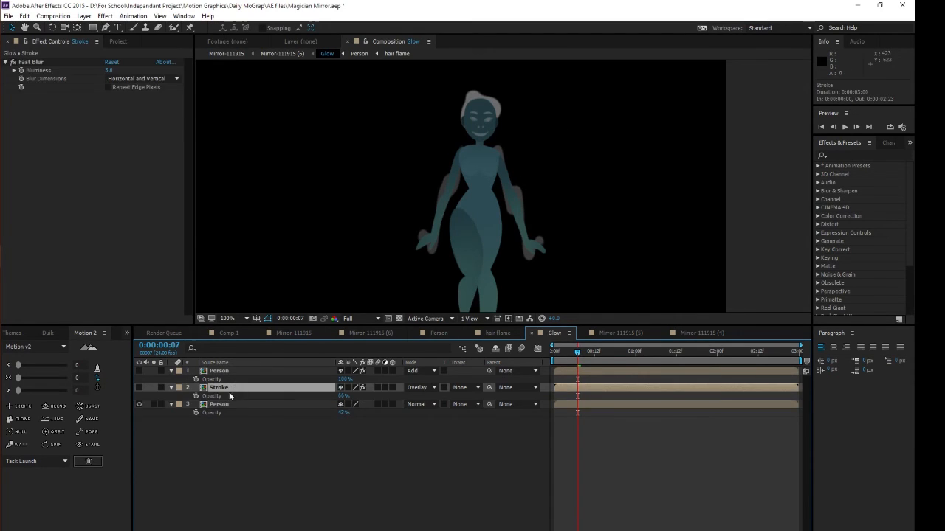
left_click(153, 387)
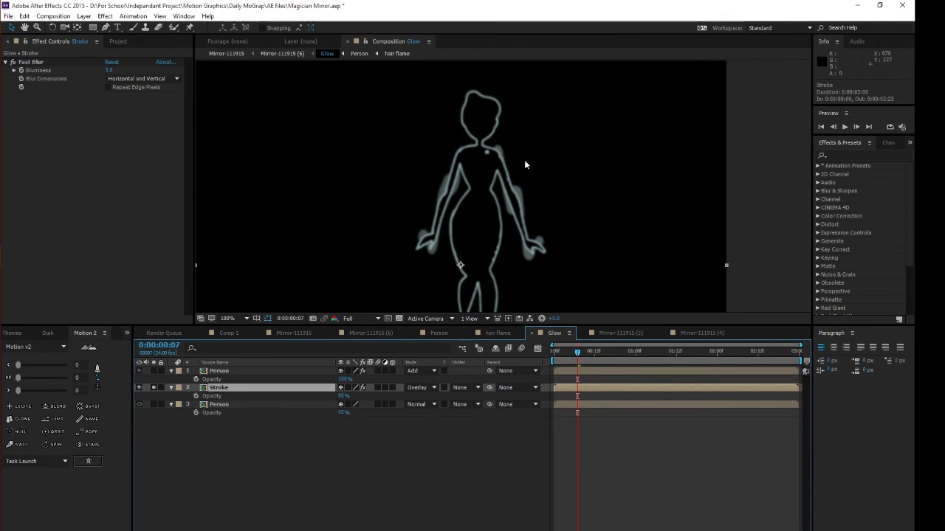
left_click(31, 62)
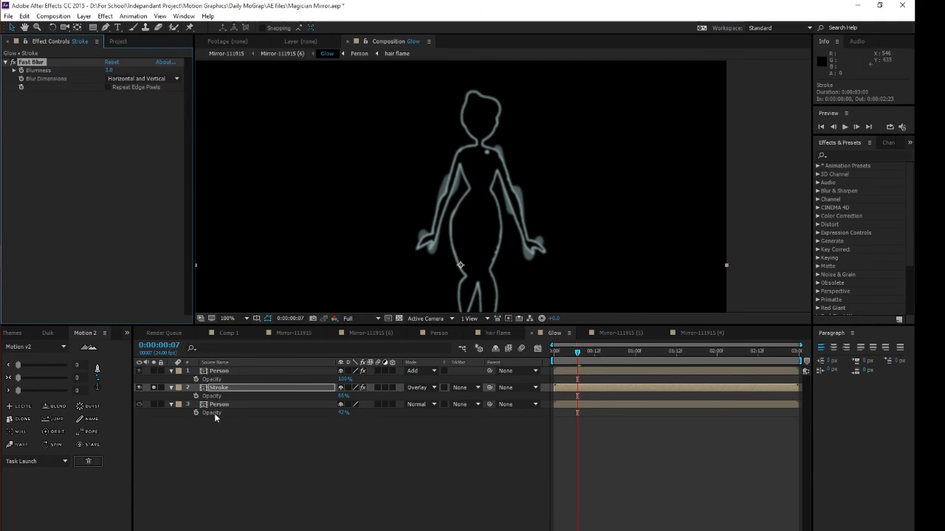
left_click(154, 388)
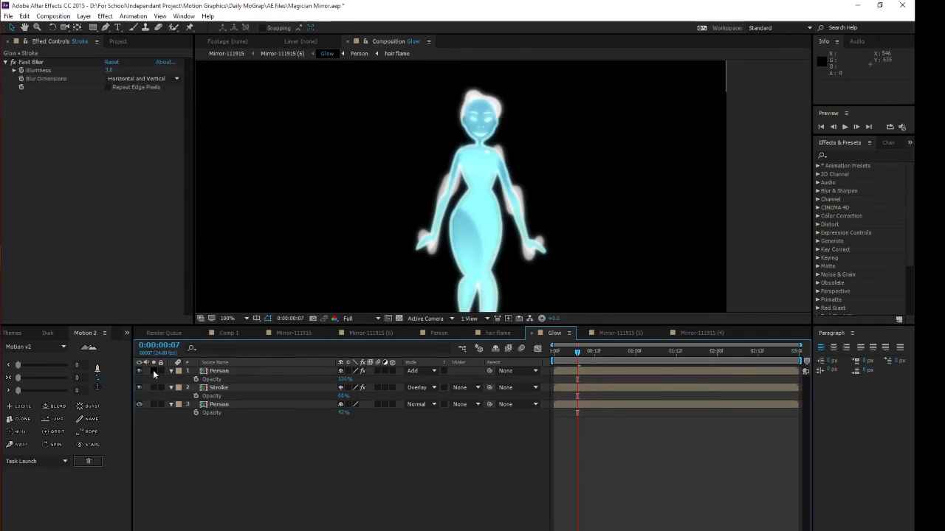
Step: Solo the uppermost Person layer to examine its Fast Blur effect and Add blending, and restore the full glow view
left_click(153, 371)
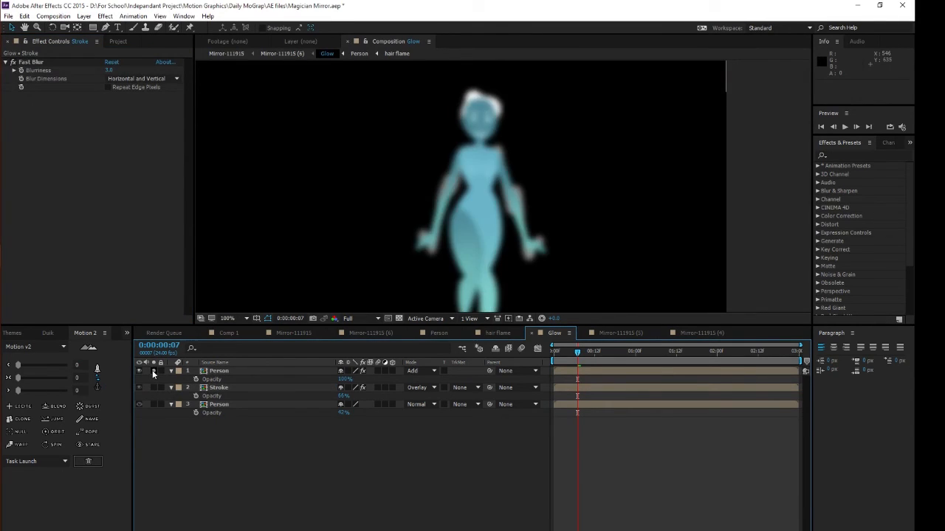
left_click(225, 370)
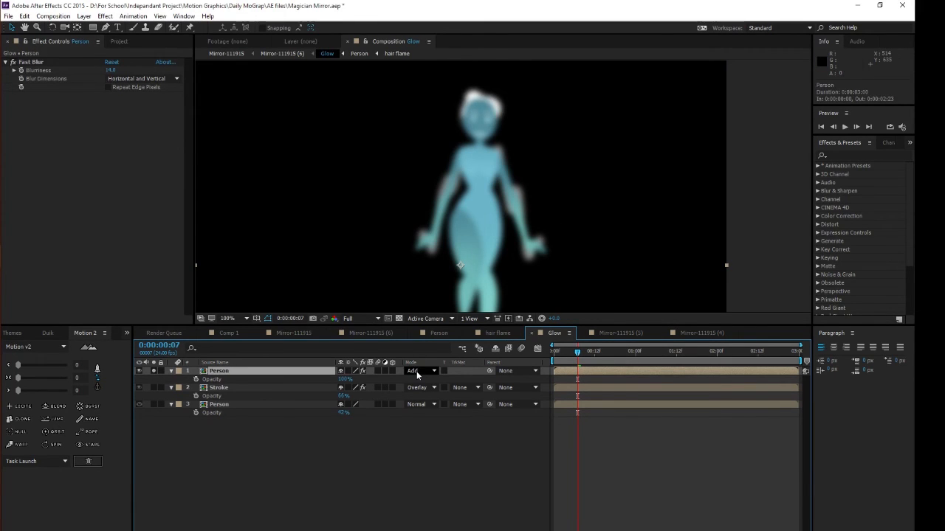
scroll(495, 155, "down", 2)
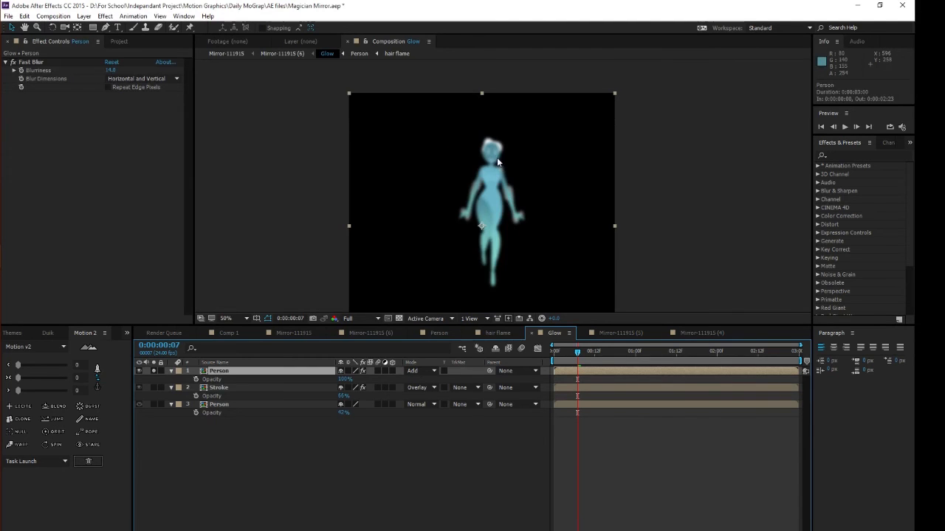
left_click(155, 371)
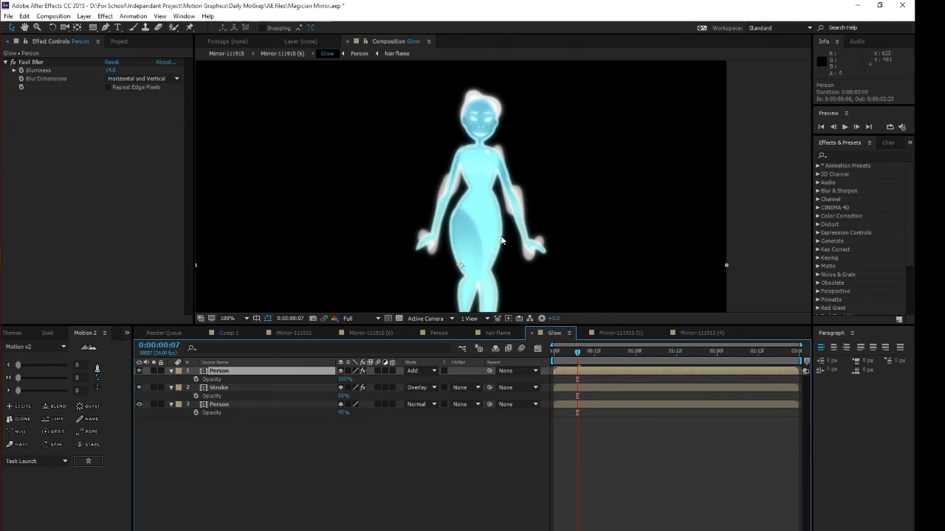
scroll(473, 251, "up", 2)
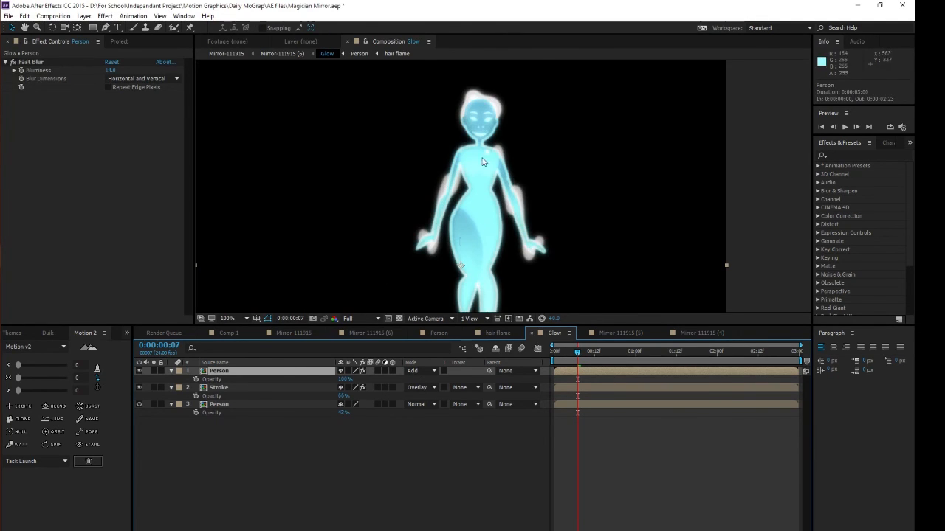
Step: Open the Mirror-111915 (6) composition and examine its Glow layers and the Fill effects on matte layers 28, 29 and 30
left_click(371, 332)
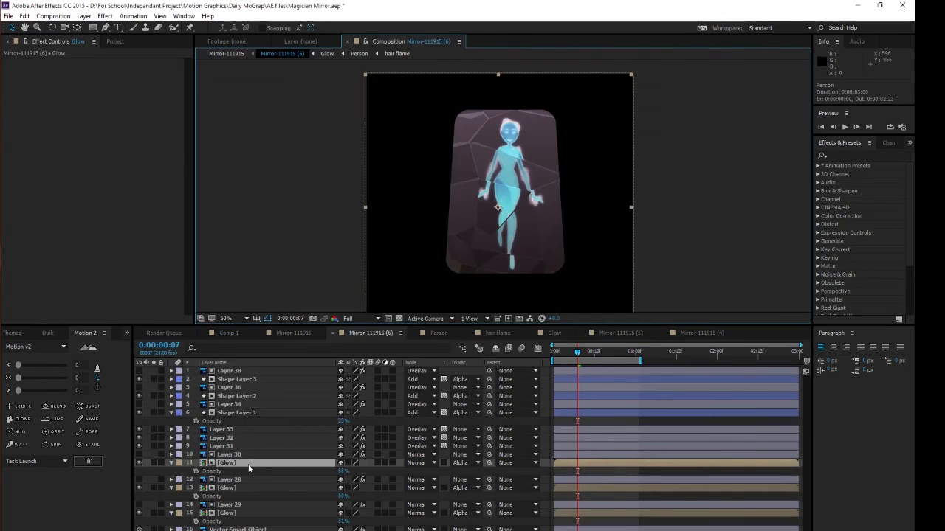
left_click(229, 488)
left_click(233, 513)
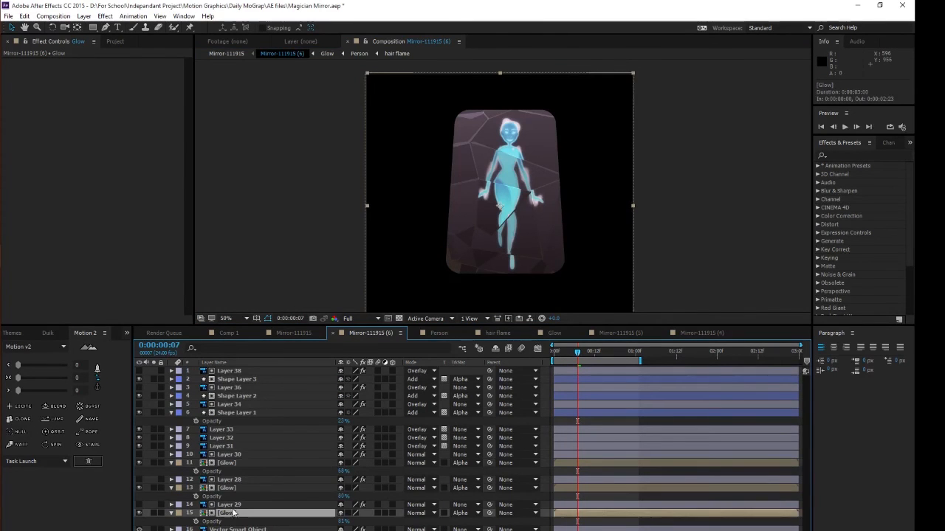
left_click(234, 488)
left_click(229, 504)
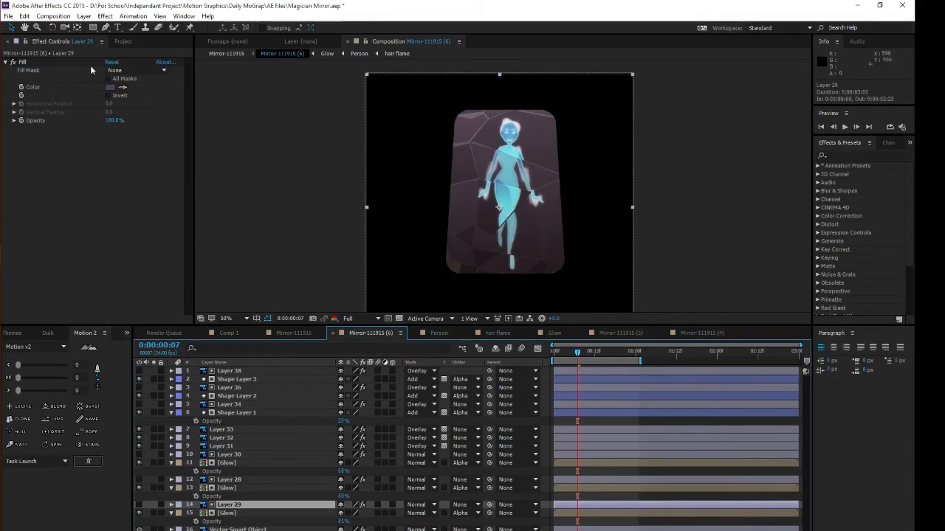
left_click(221, 481)
left_click(225, 455, "ctrl")
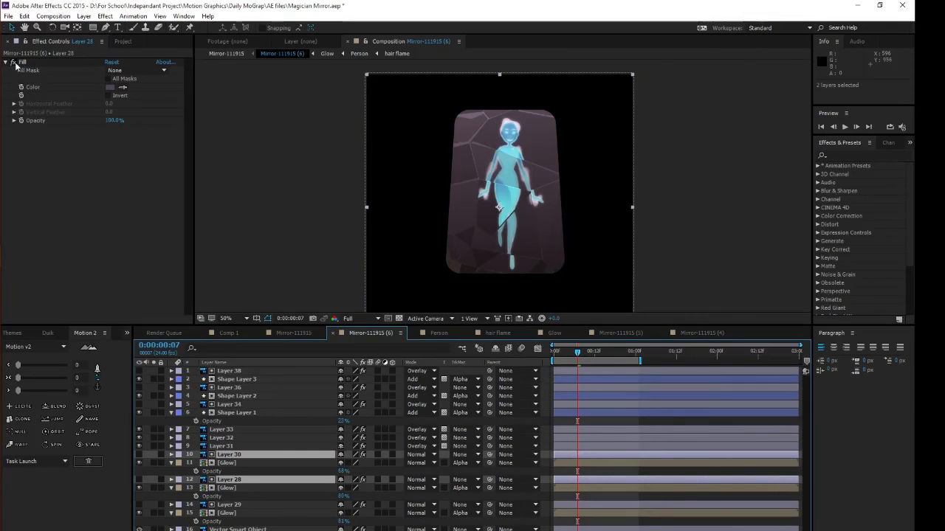
Step: Show matte layers 30, 28 and 29 temporarily to examine the mirror shards they cover, and hide all three again
left_click(247, 462)
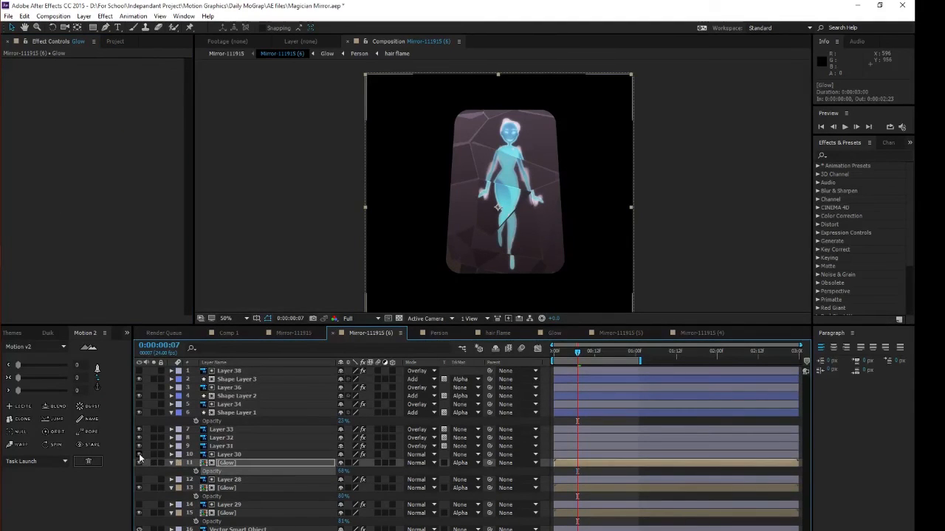
left_click(138, 456)
left_click(139, 481)
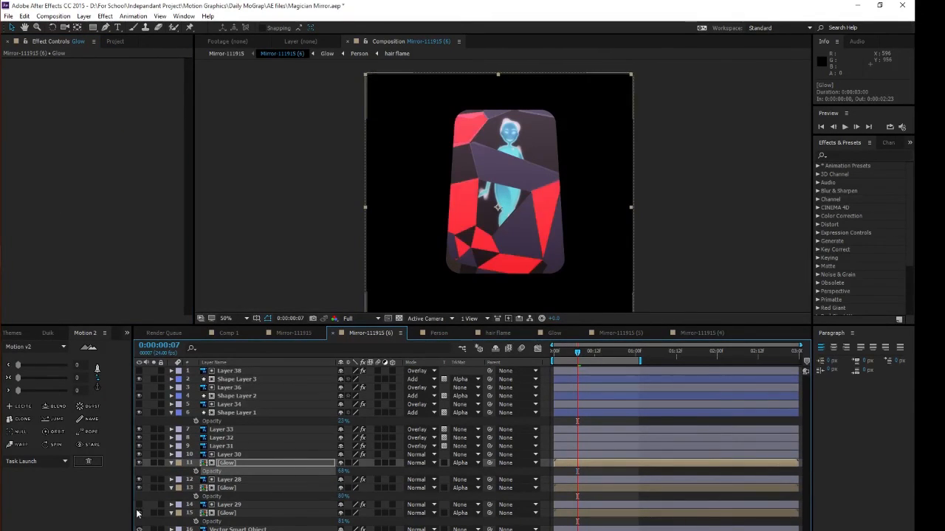
left_click(139, 506)
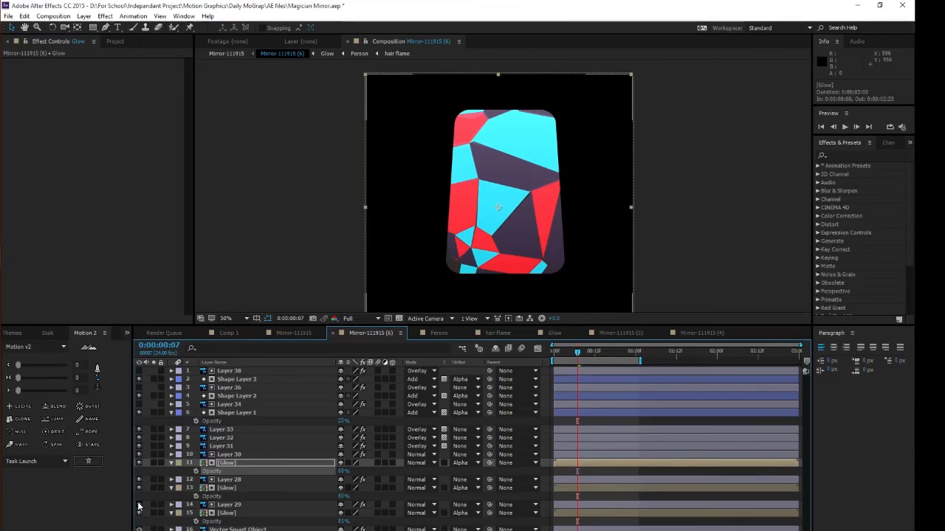
left_click(139, 505)
left_click(138, 480)
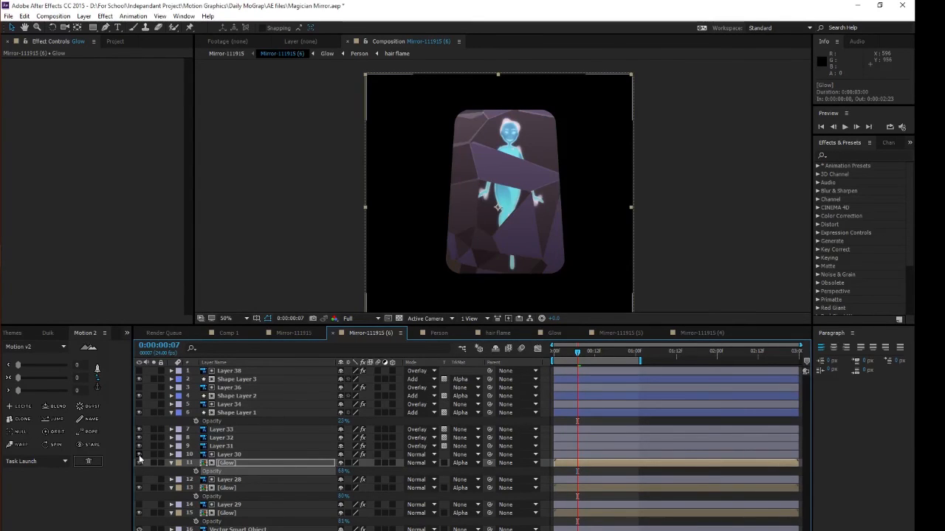
left_click(139, 455)
Step: Shift the Glow layer below Layer 30 slightly at 100% zoom to demonstrate the shard offset, and undo the last move
left_click(232, 466)
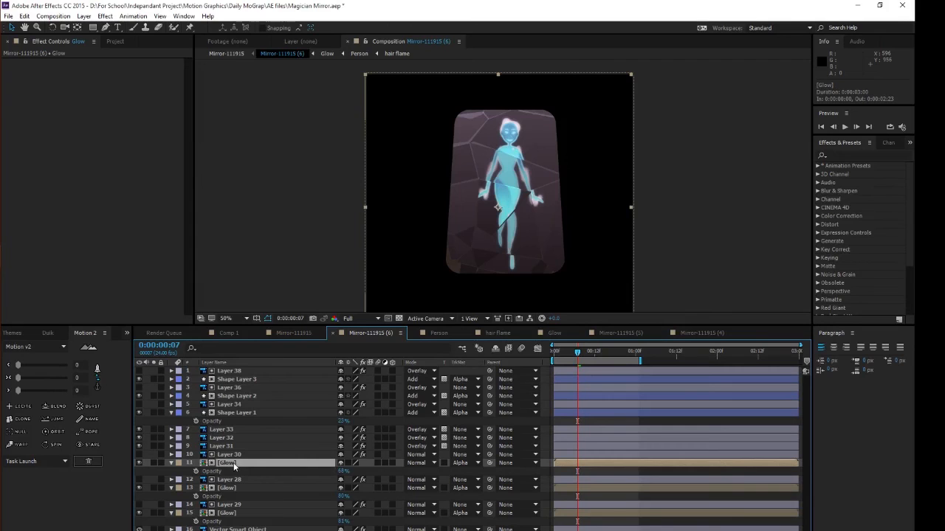
left_click(467, 232)
key("period")
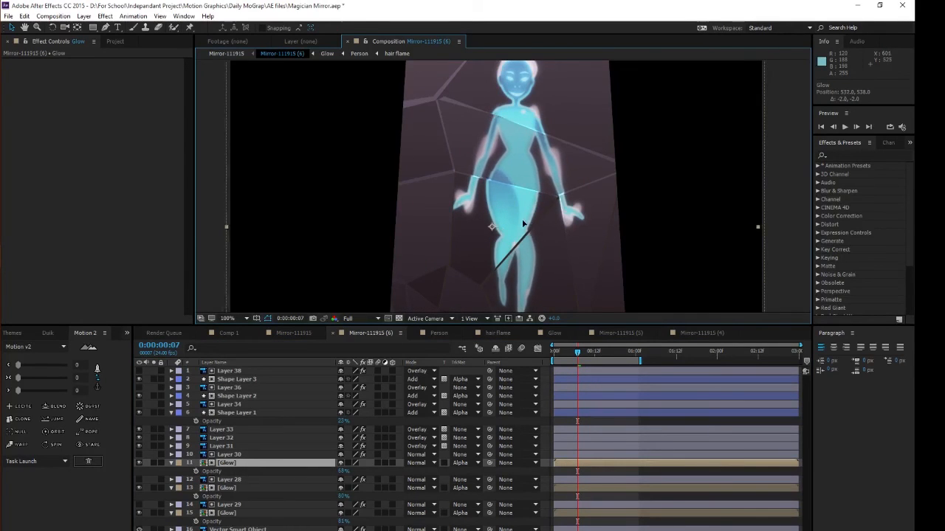
left_click_drag(523, 223, 529, 227)
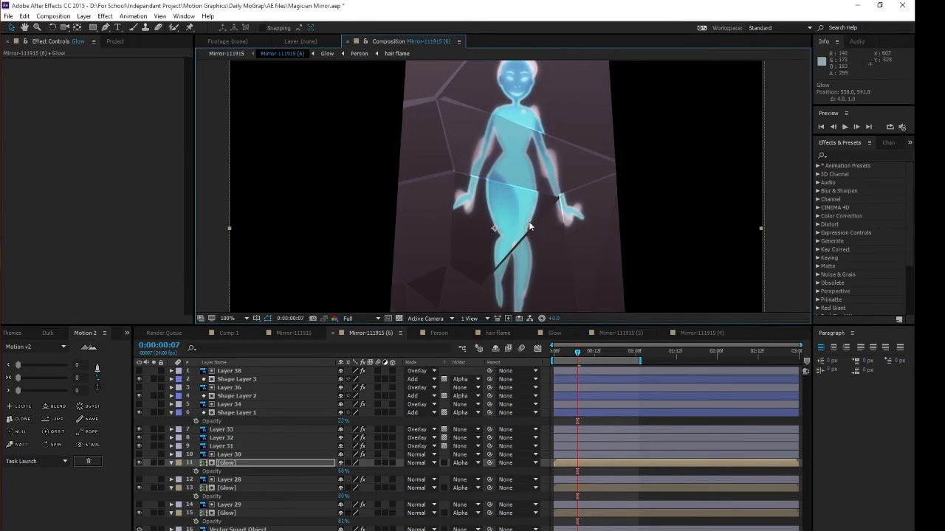
key("ctrl+z")
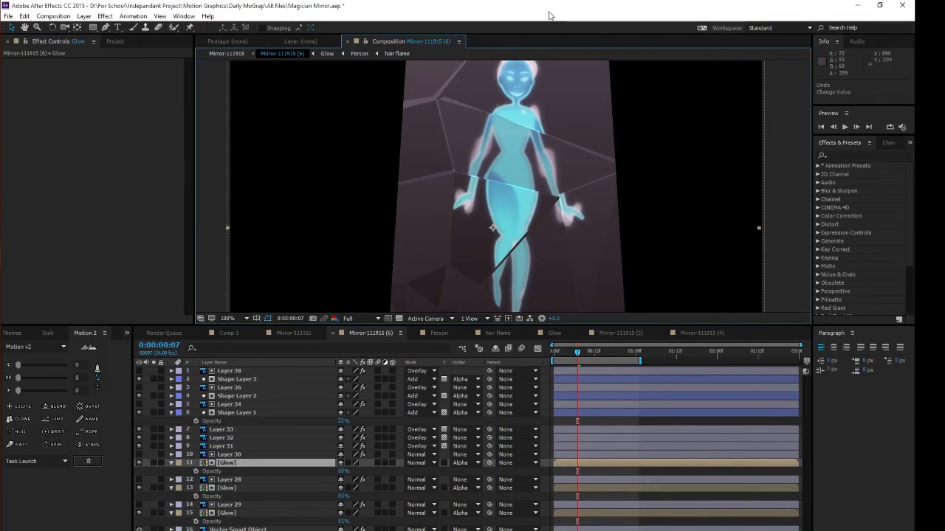
Step: Scrub to frame 14 and compare the mirror with Shape Layer 1 and Shape Layer 2 hidden and shown
scroll(538, 152, "down", 1)
left_click_drag(564, 181, 551, 189)
left_click_drag(578, 354, 601, 354)
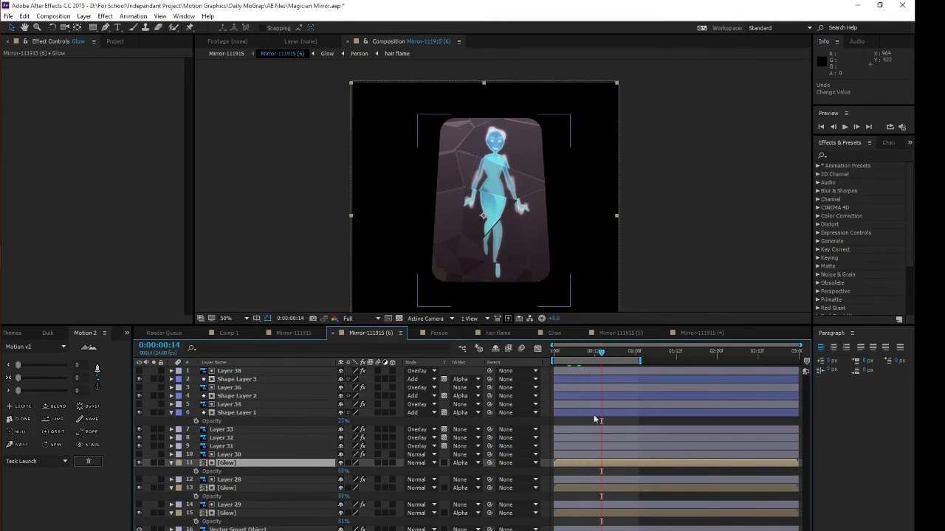
left_click(231, 413)
left_click(242, 396)
left_click_drag(138, 412, 139, 388)
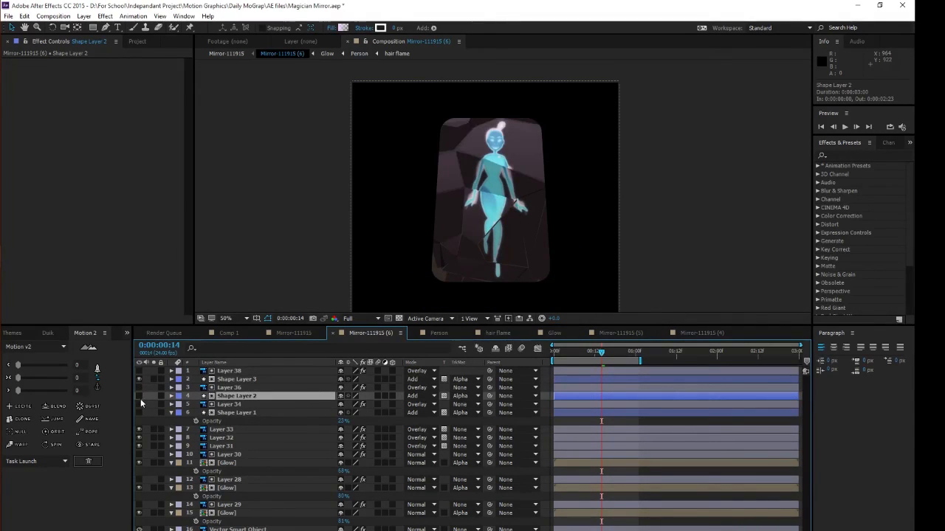
left_click(140, 397)
left_click(139, 412)
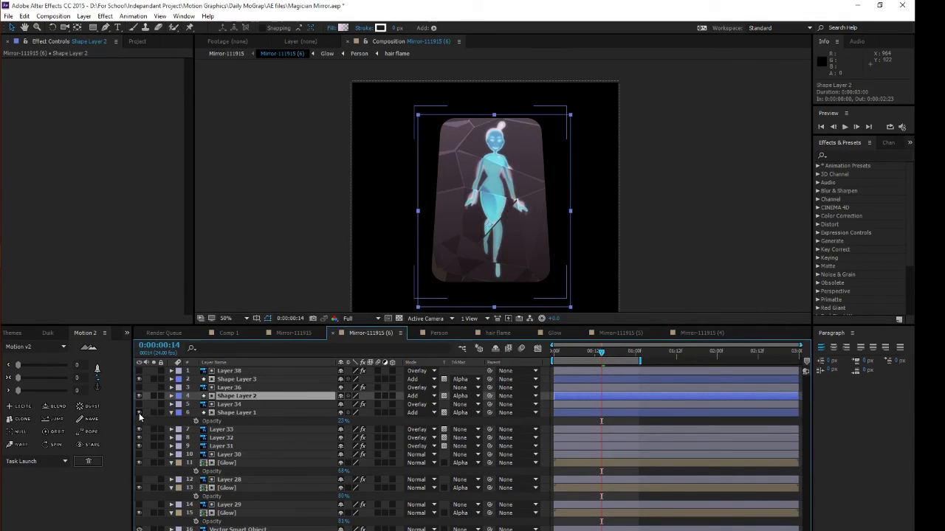
Step: Open the Mirror-111915 composition at 50% zoom and compare the scene with Layer 15 hidden and shown
left_click(230, 58)
scroll(478, 204, "down", 2)
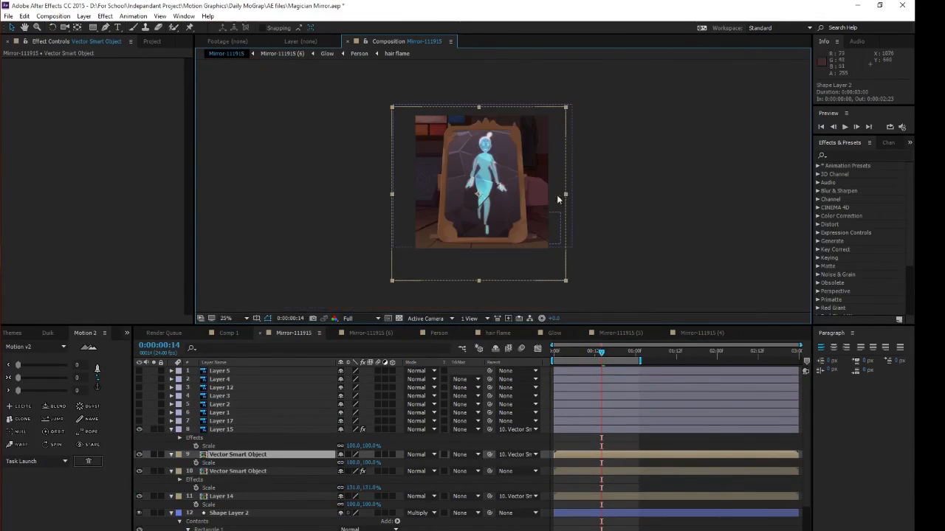
scroll(628, 190, "up", 1)
left_click_drag(625, 205, 624, 183)
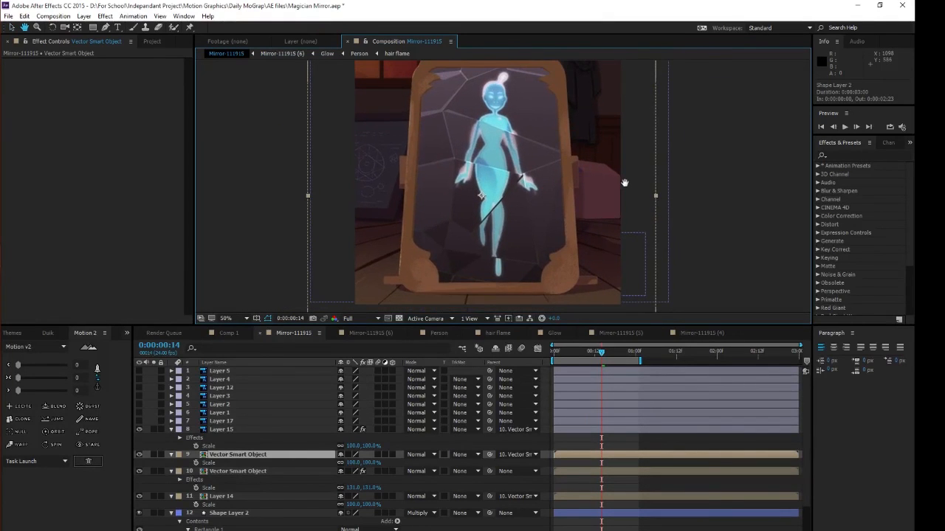
key("v")
left_click(139, 428)
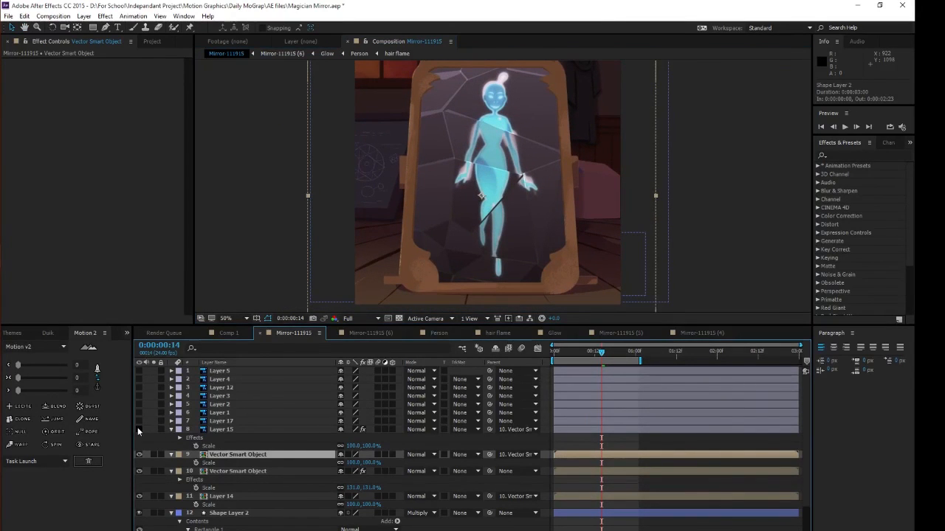
left_click(139, 429)
Step: Compare the background with the Multiply-mode Shape Layer 2 hidden and shown
left_click(222, 514)
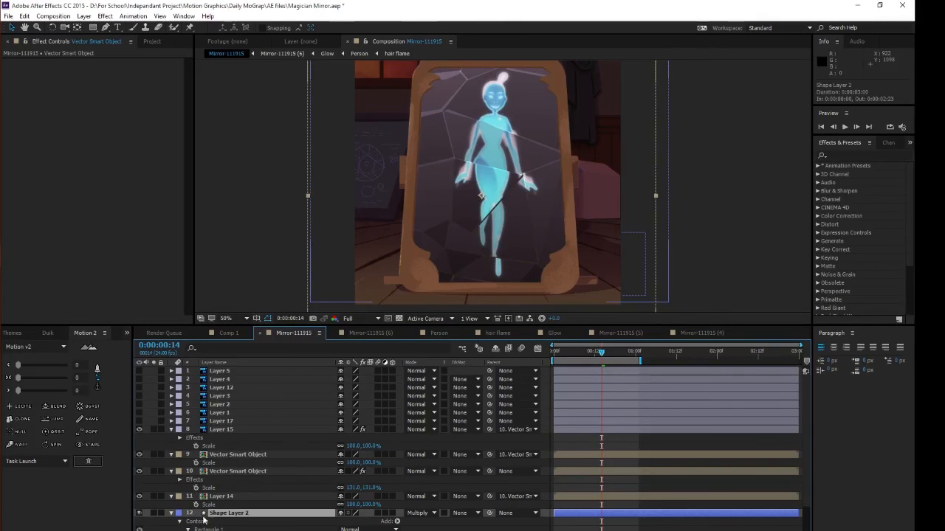
left_click(139, 513)
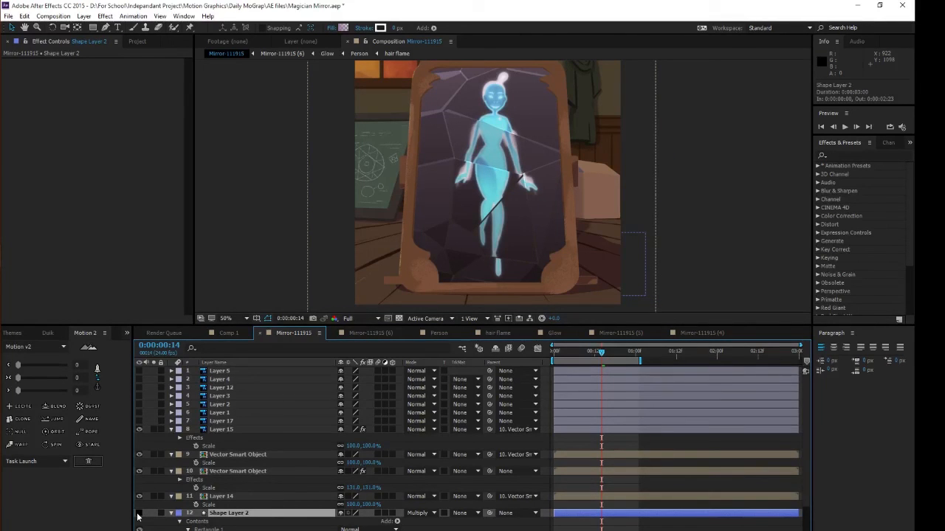
left_click(139, 513)
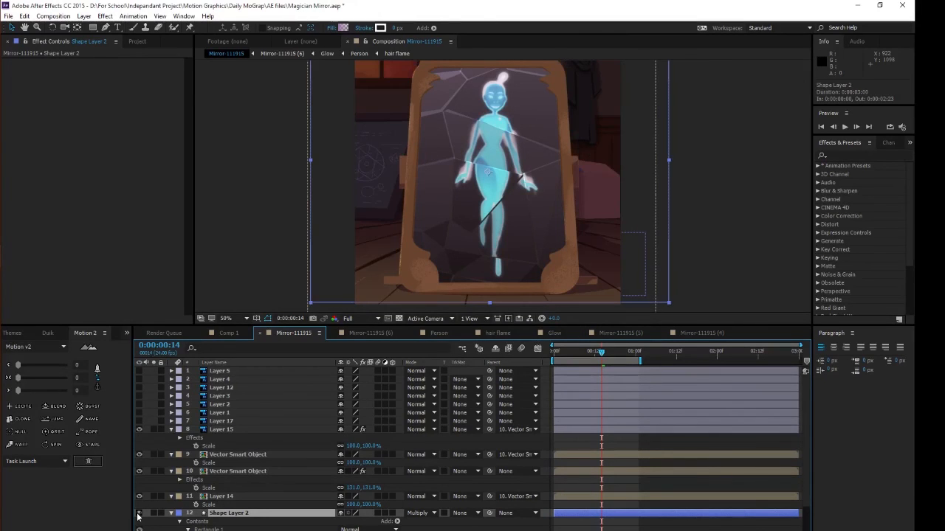
key("h")
mouse_move(518, 169)
left_mouse_down()
mouse_move(520, 202)
mouse_move(523, 143)
left_mouse_up()
key("v")
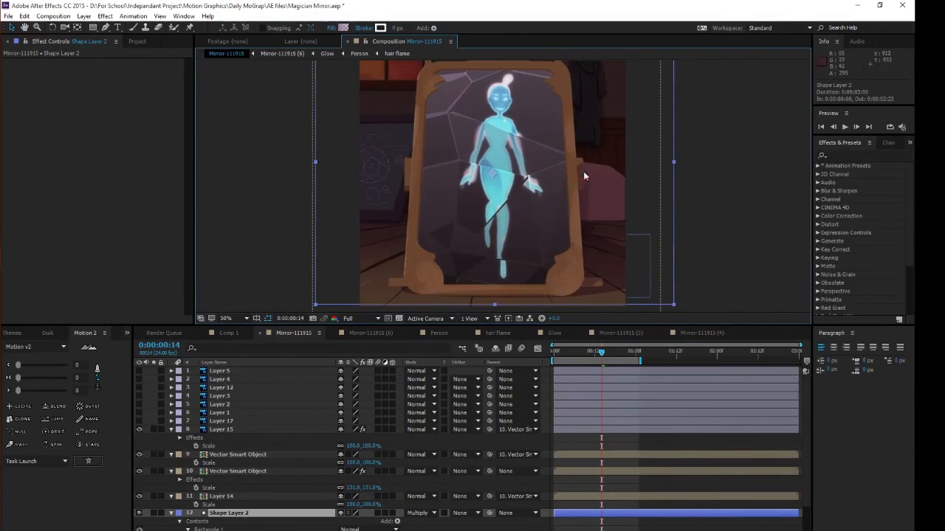
mouse_move(583, 171)
left_mouse_down()
mouse_move(577, 156)
mouse_move(574, 164)
left_mouse_up()
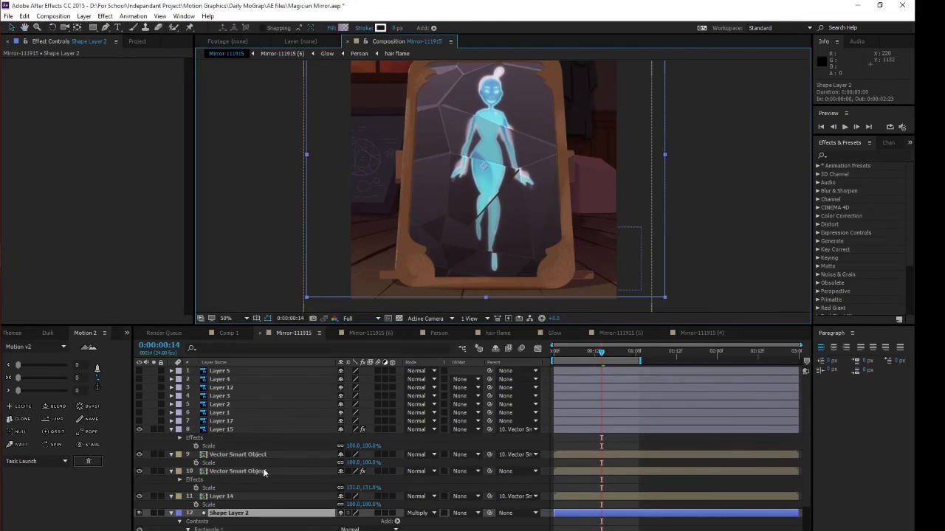
Step: Collapse the expanded properties of Shape Layer 2 in the Mirror-111915 composition
scroll(263, 473, "down", 1)
left_click(170, 489)
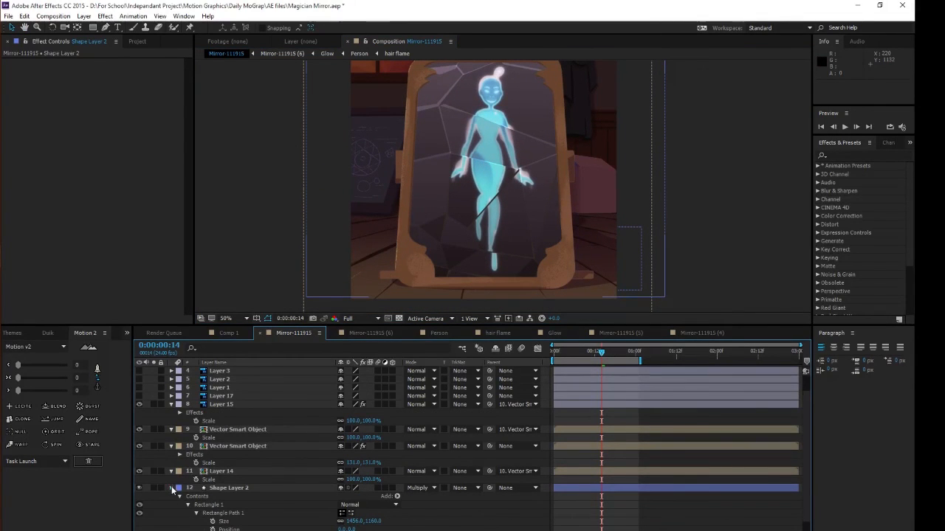
left_click(171, 488)
Step: Scrub the mirror animation back to its start and forward to frame 20, and view the whole scene at 25% zoom
left_click_drag(601, 353, 568, 358)
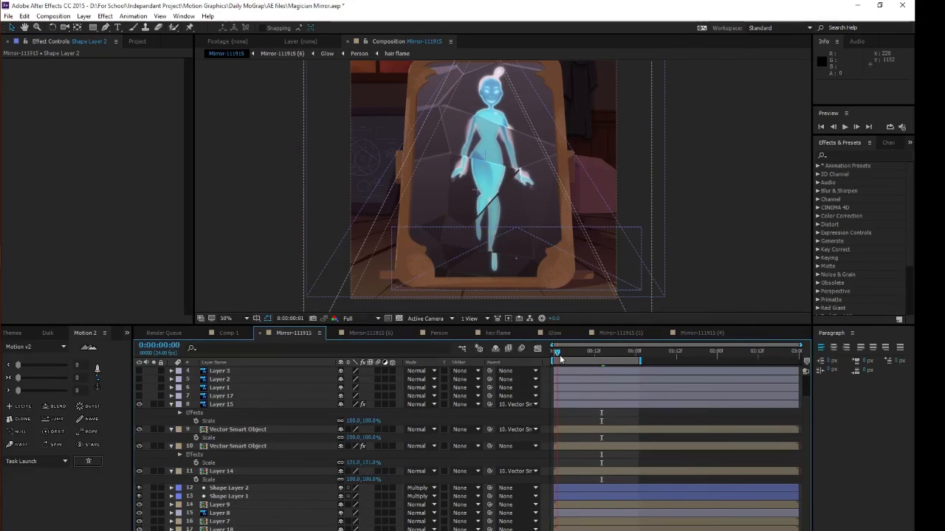
left_click_drag(559, 356, 622, 355)
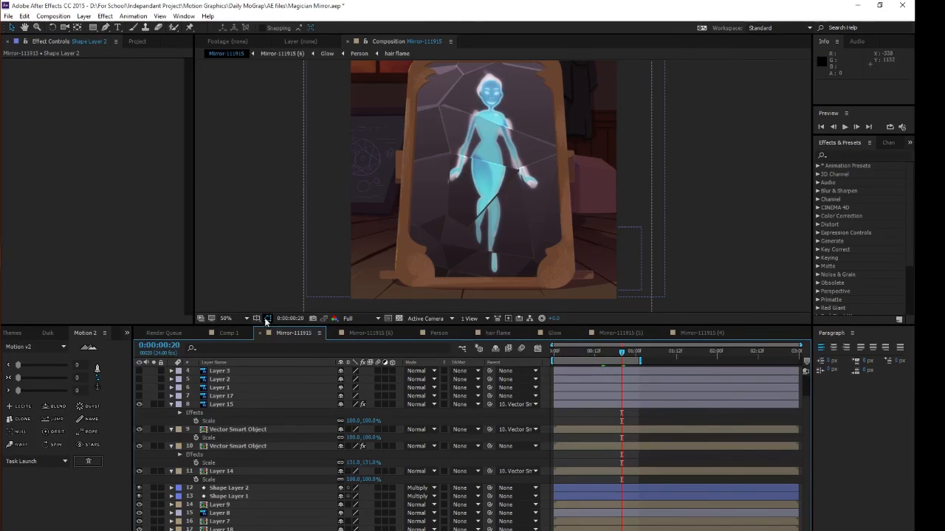
key("space")
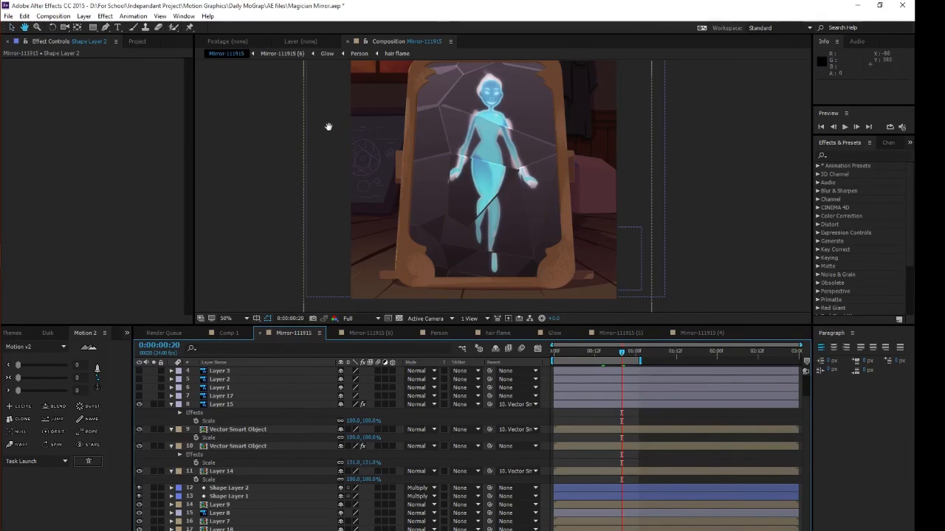
left_click_drag(327, 126, 318, 149)
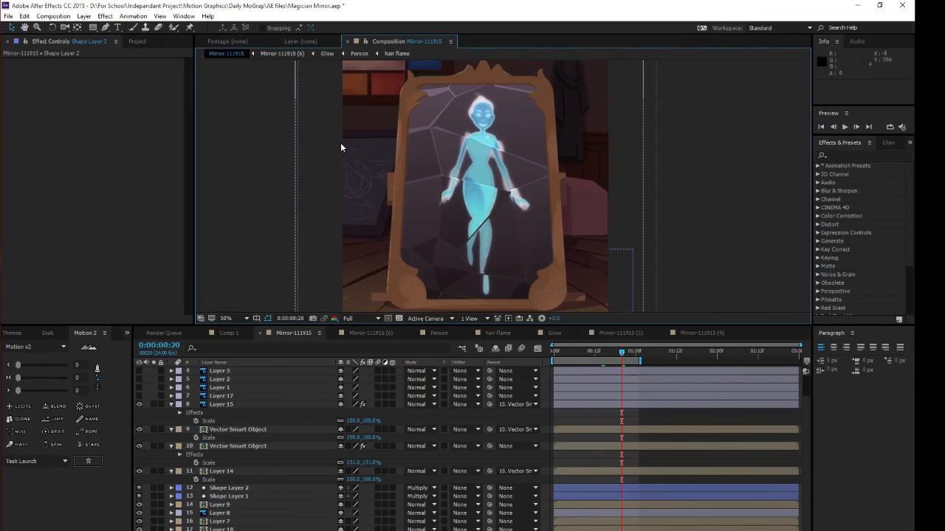
key("comma")
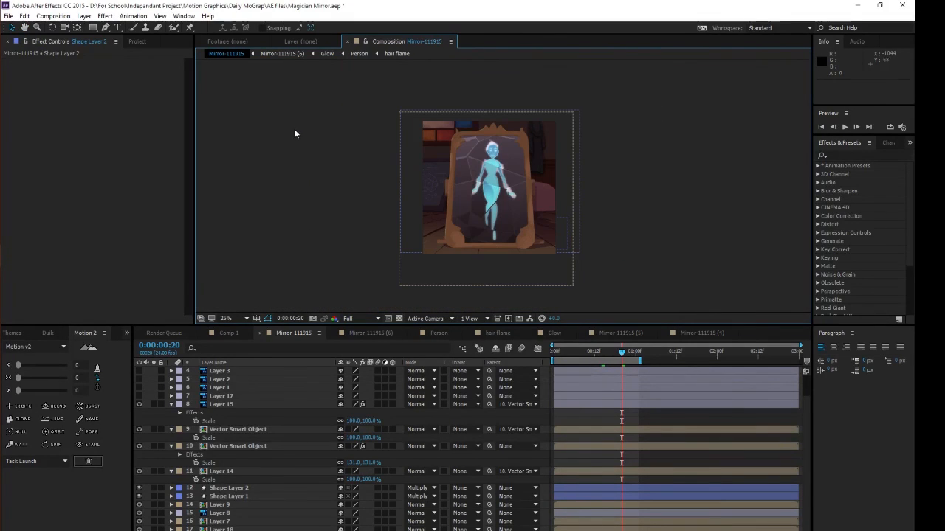